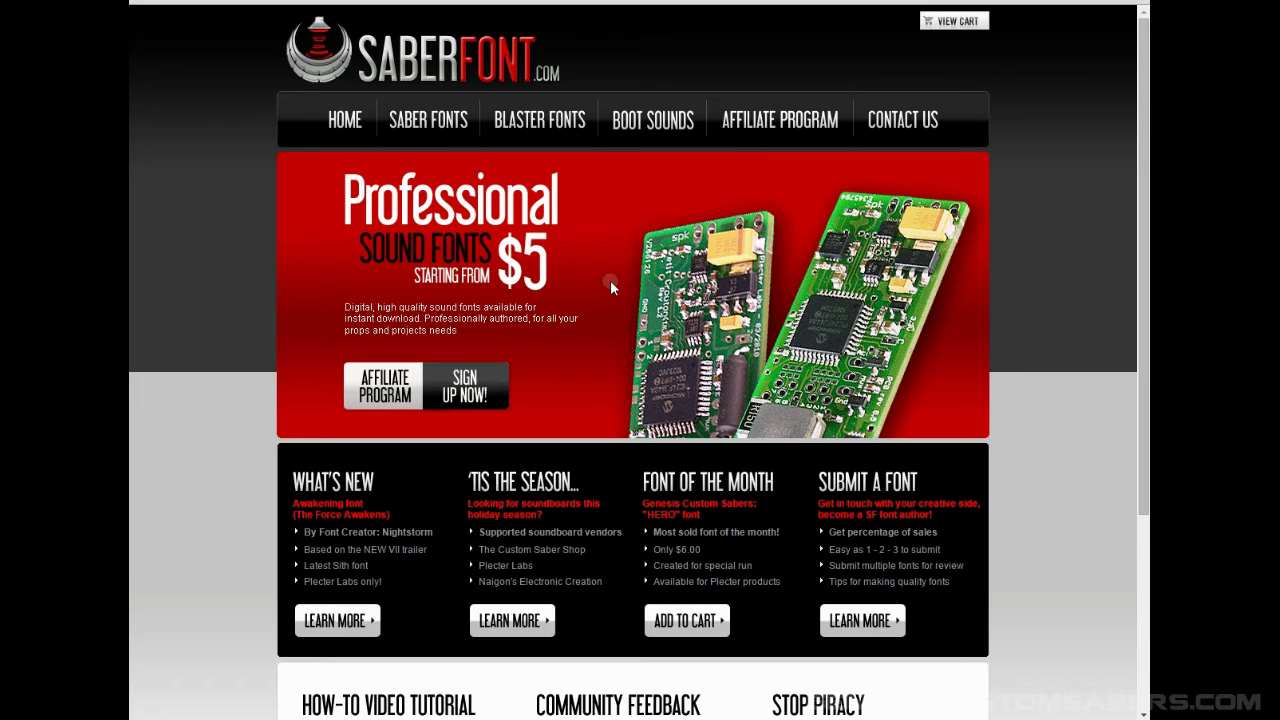
# Step: Browse the saber fonts list and view the details of the Phoenix Pyre Sword font package
pyautogui.click(425, 122)
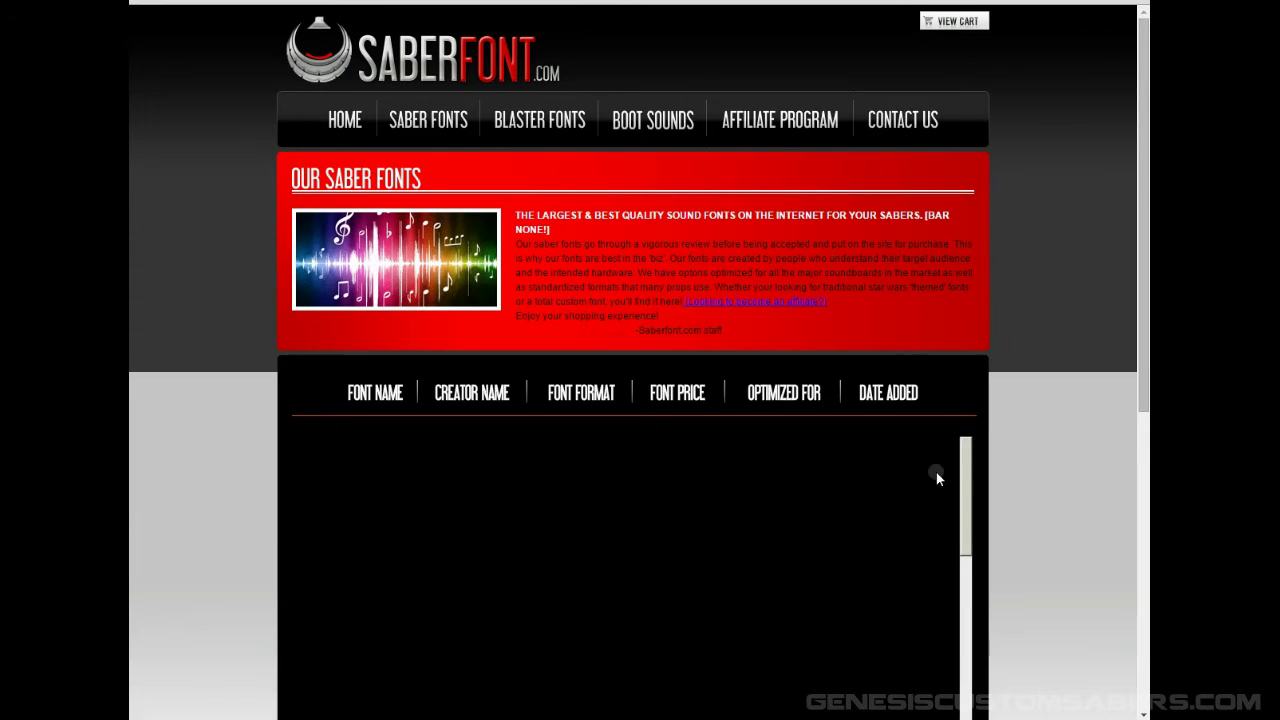
pyautogui.scroll(-3, 1005, 320)
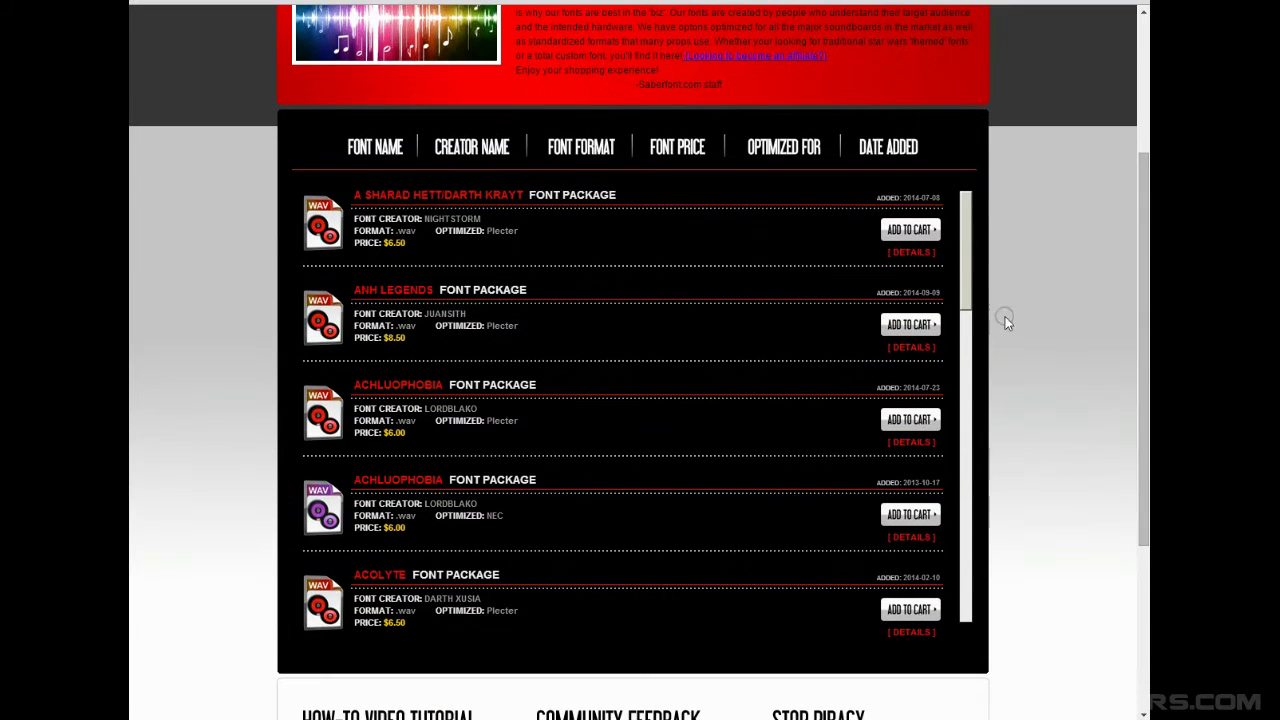
pyautogui.moveTo(972, 270); pyautogui.dragTo(966, 435)
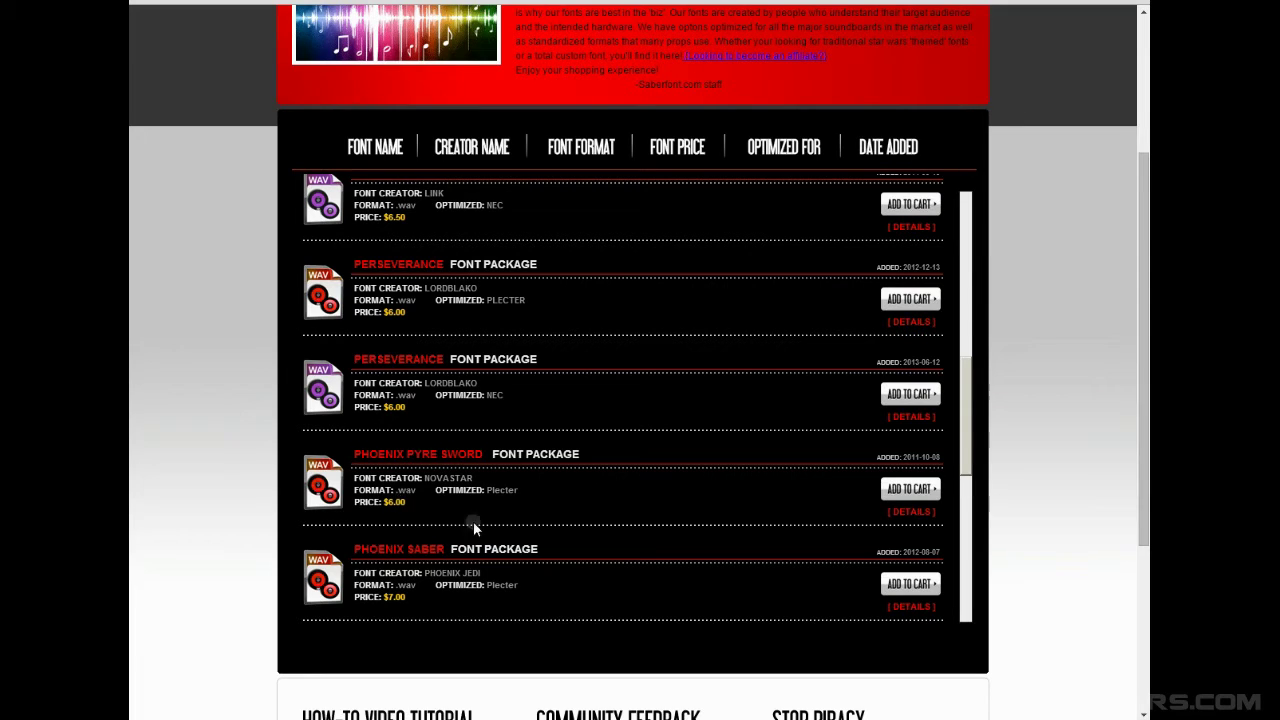
pyautogui.click(900, 512)
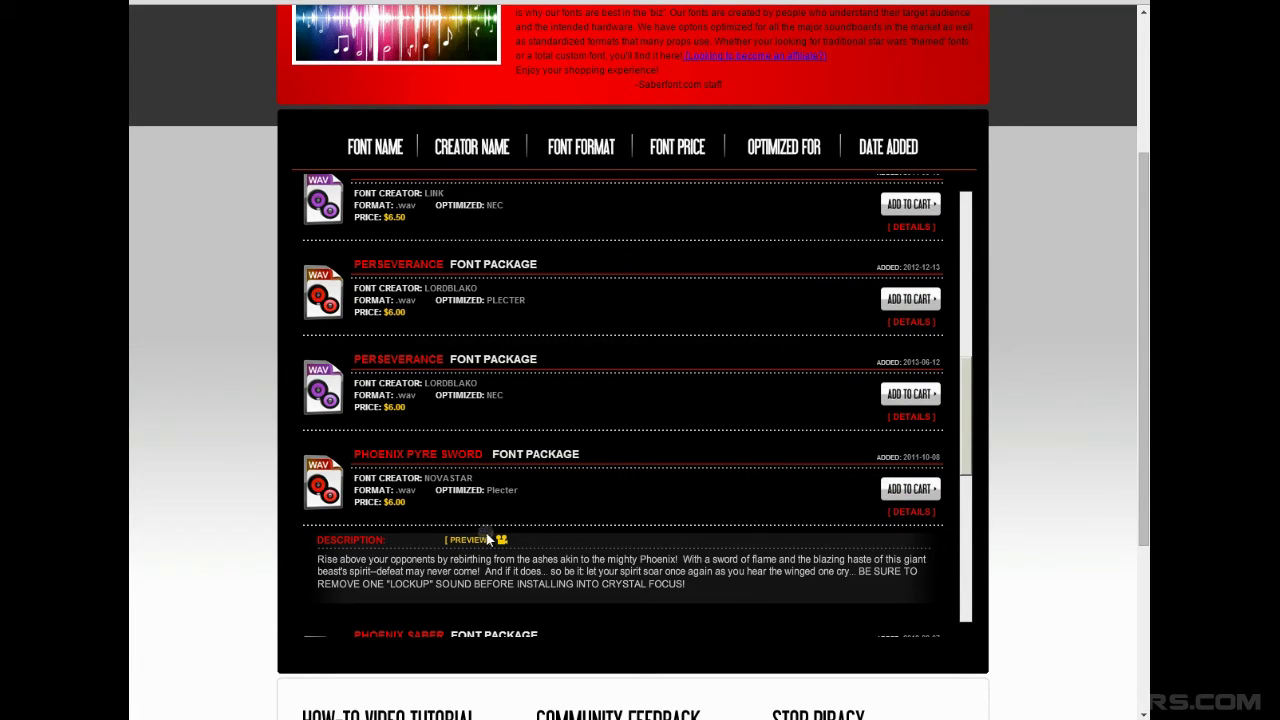
pyautogui.scroll(-3, 730, 430)
pyautogui.scroll(2, 738, 405)
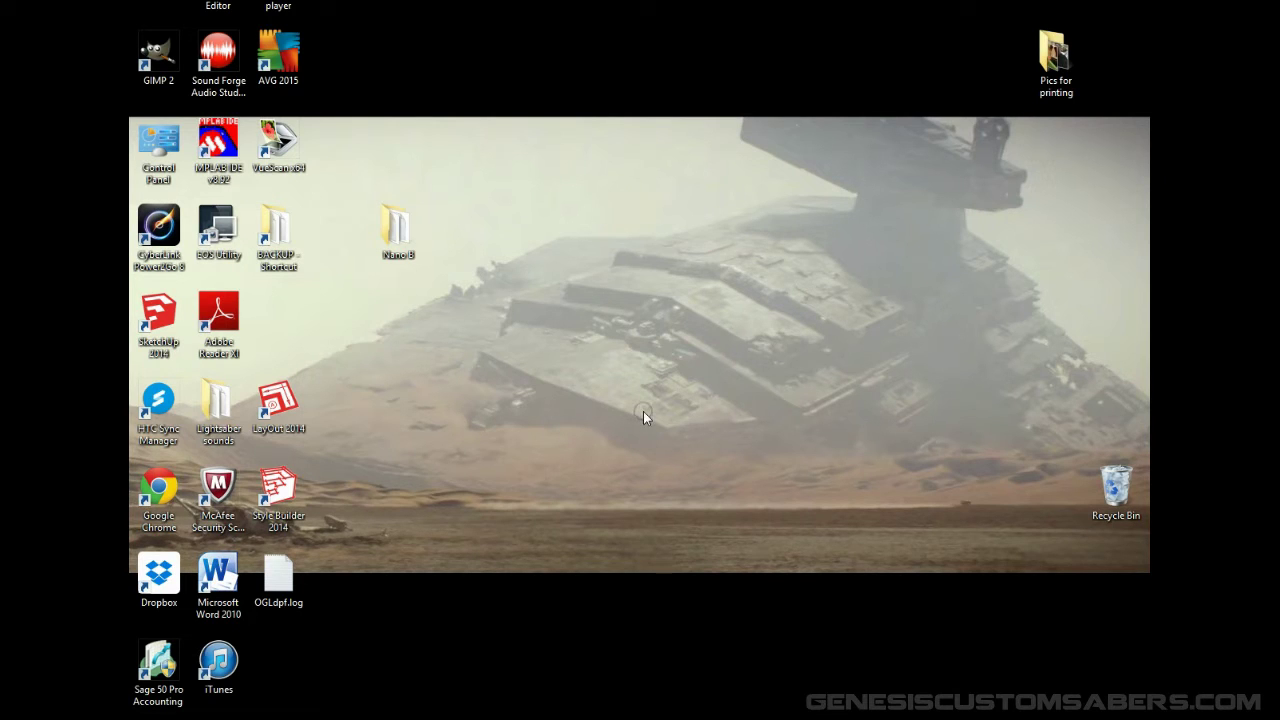
# Step: Create a new desktop folder named "Lightsaber sound" and open it
pyautogui.rightClick(601, 393)
pyautogui.moveTo(660, 578)
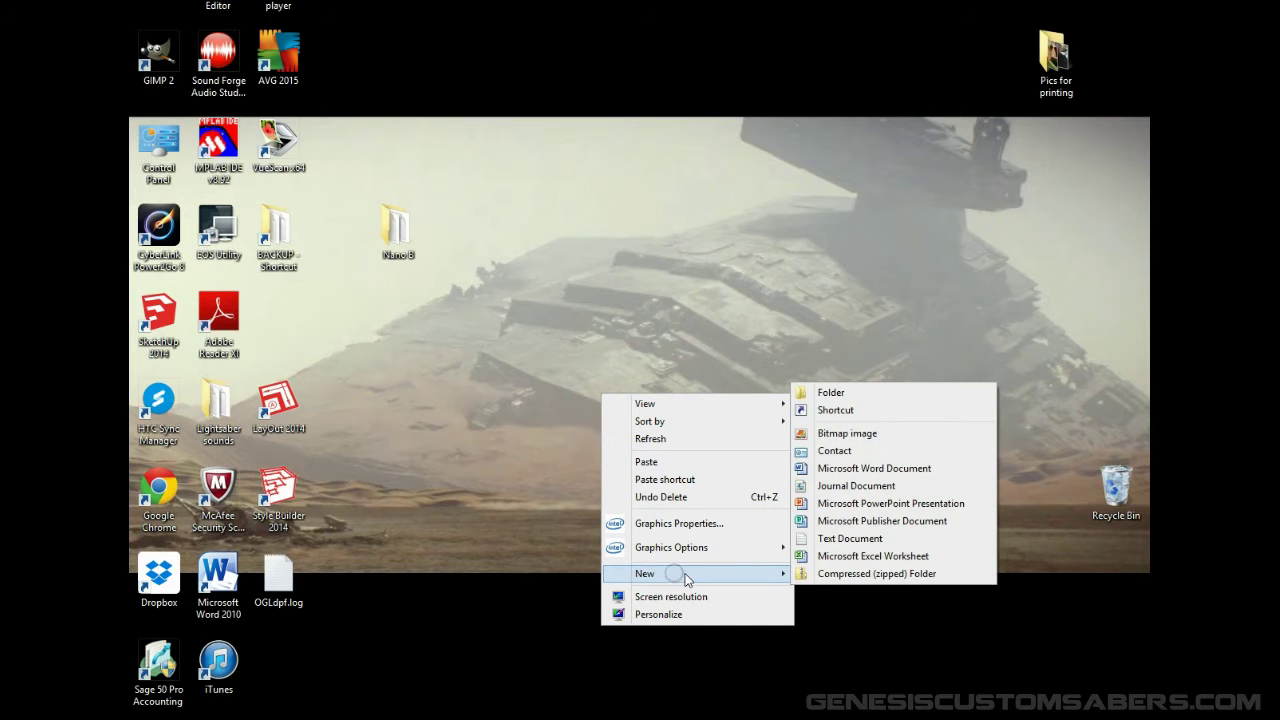
pyautogui.click(834, 389)
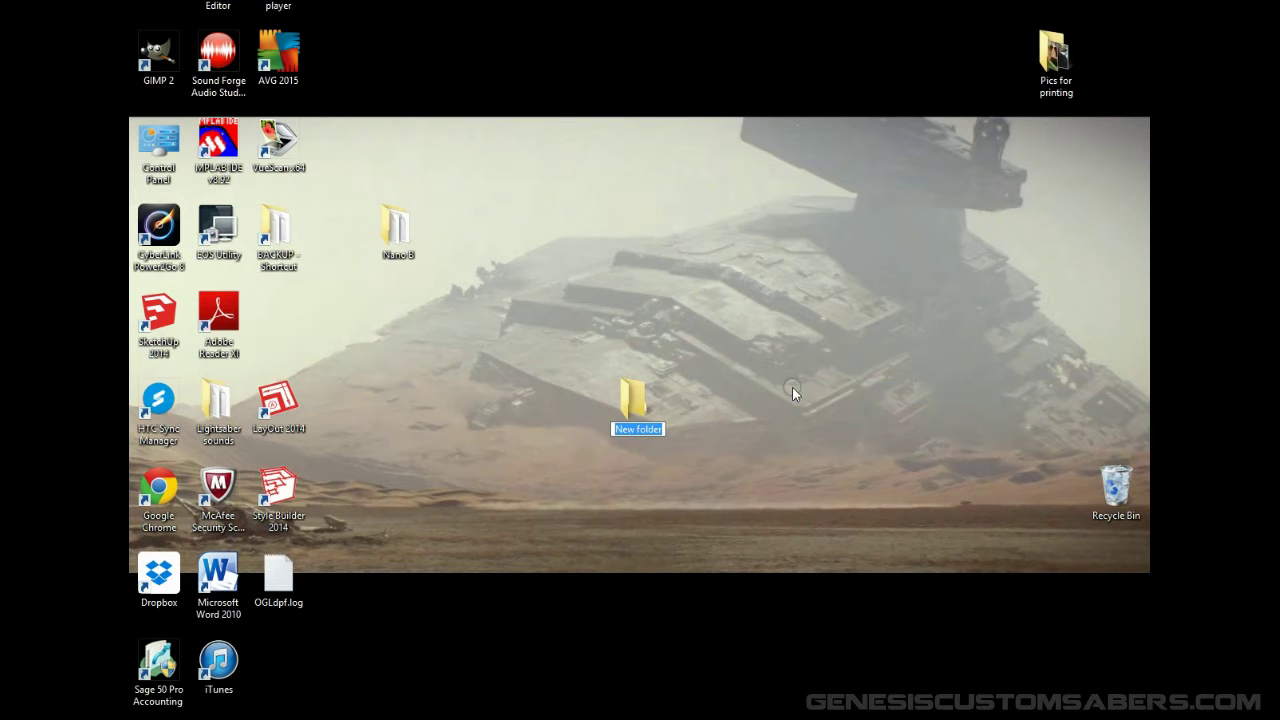
pyautogui.write('Lightsaber sound')
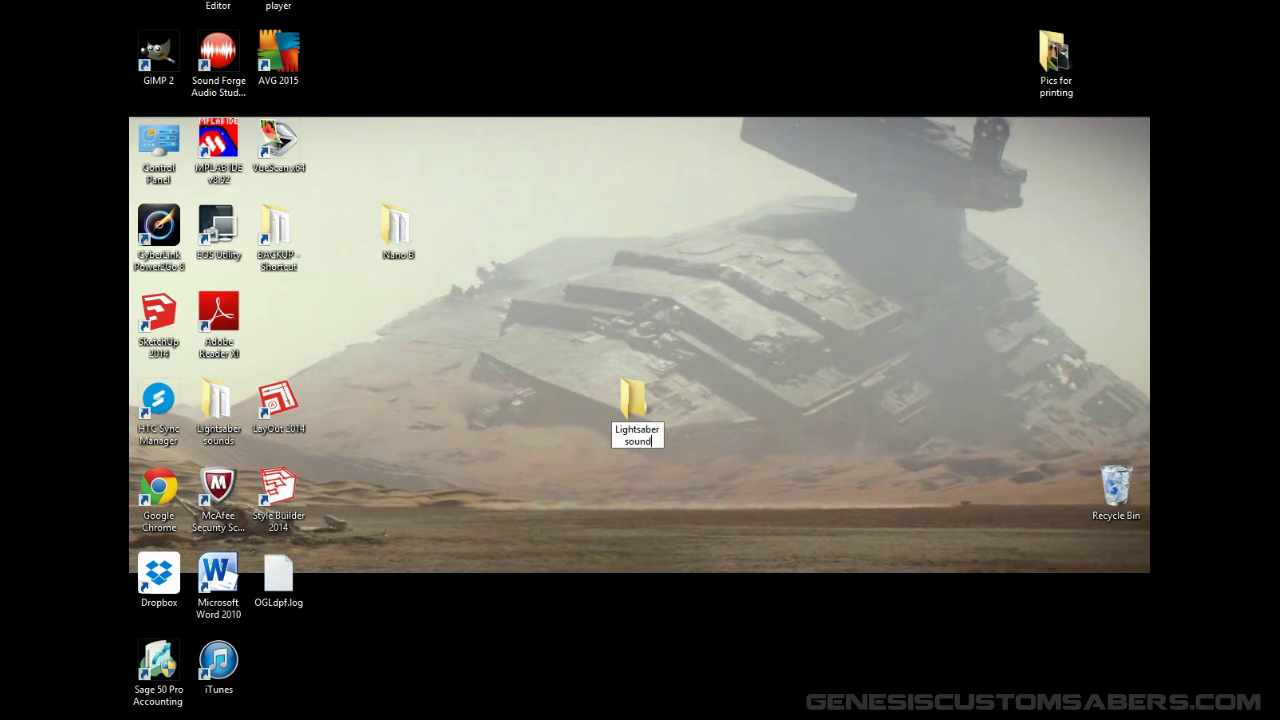
pyautogui.press('Return')
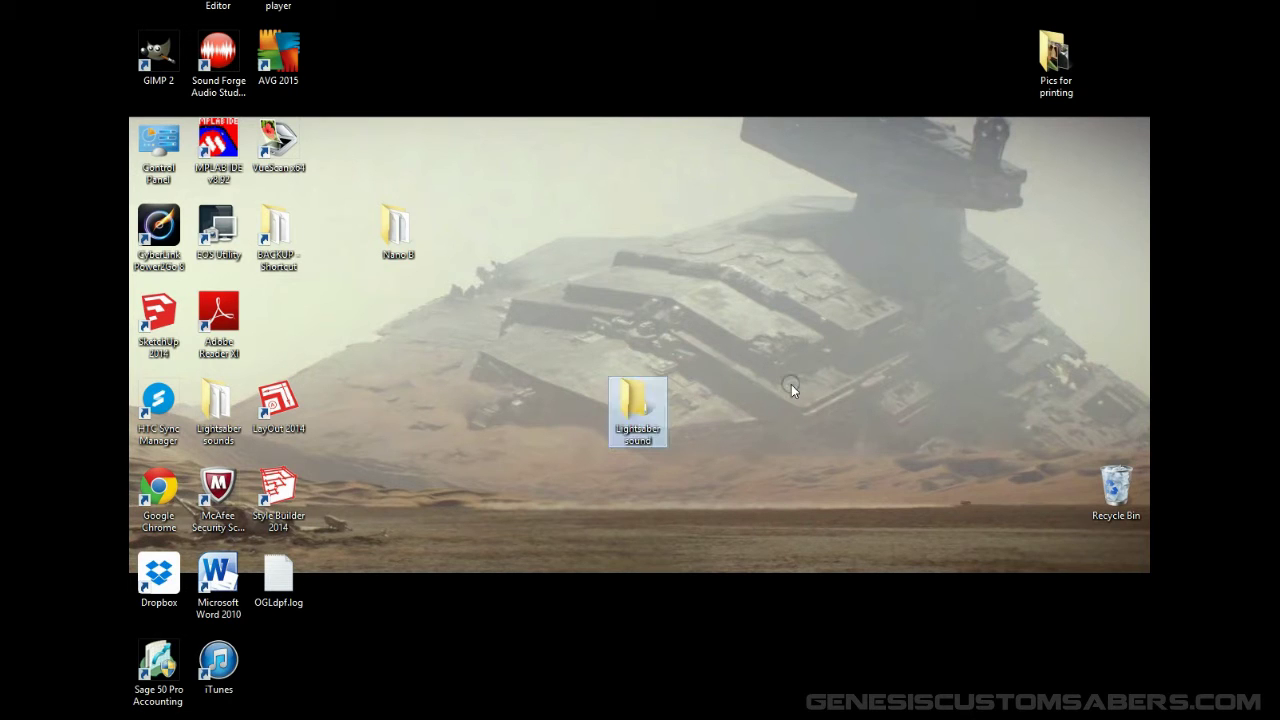
pyautogui.doubleClick(646, 404)
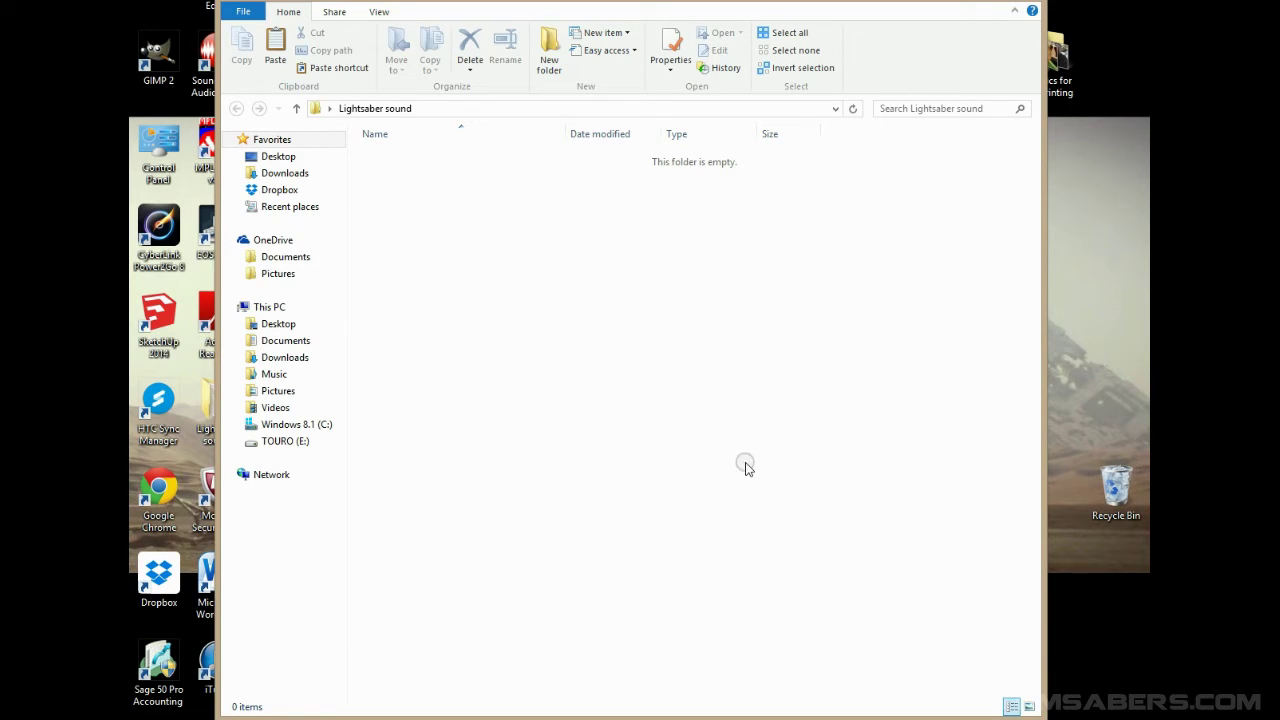
pyautogui.rightClick(512, 401)
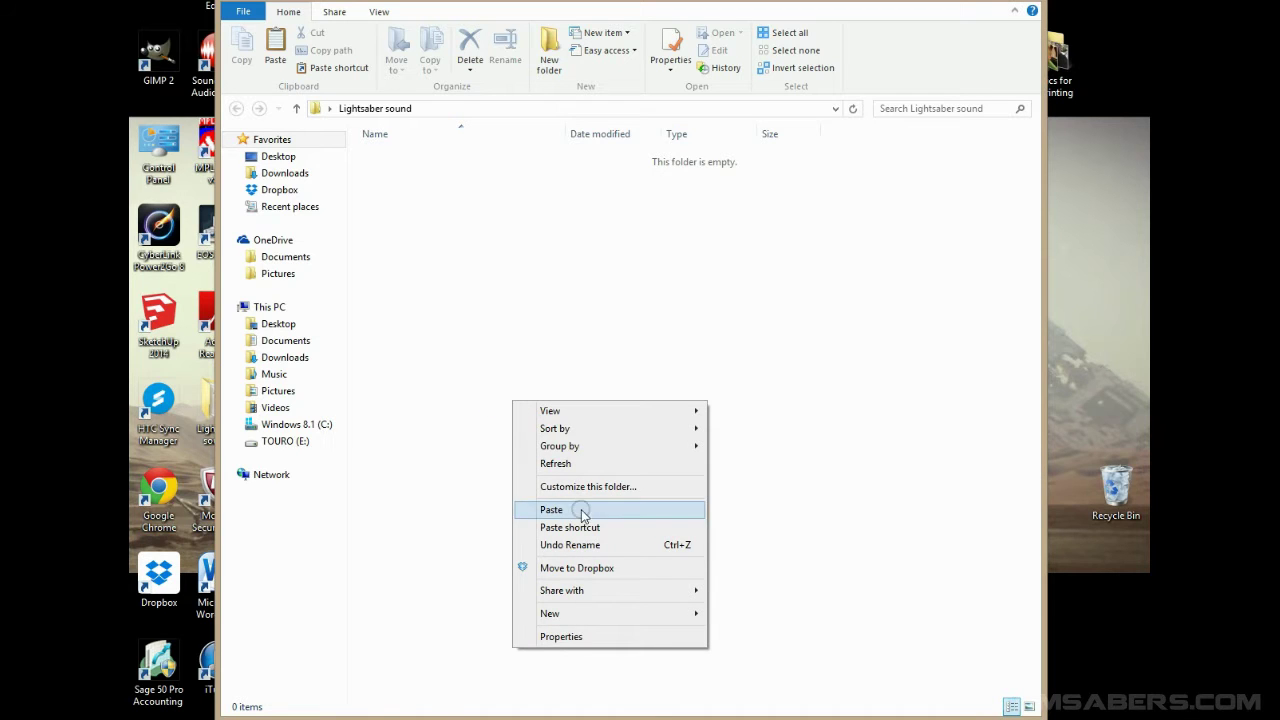
pyautogui.moveTo(655, 612)
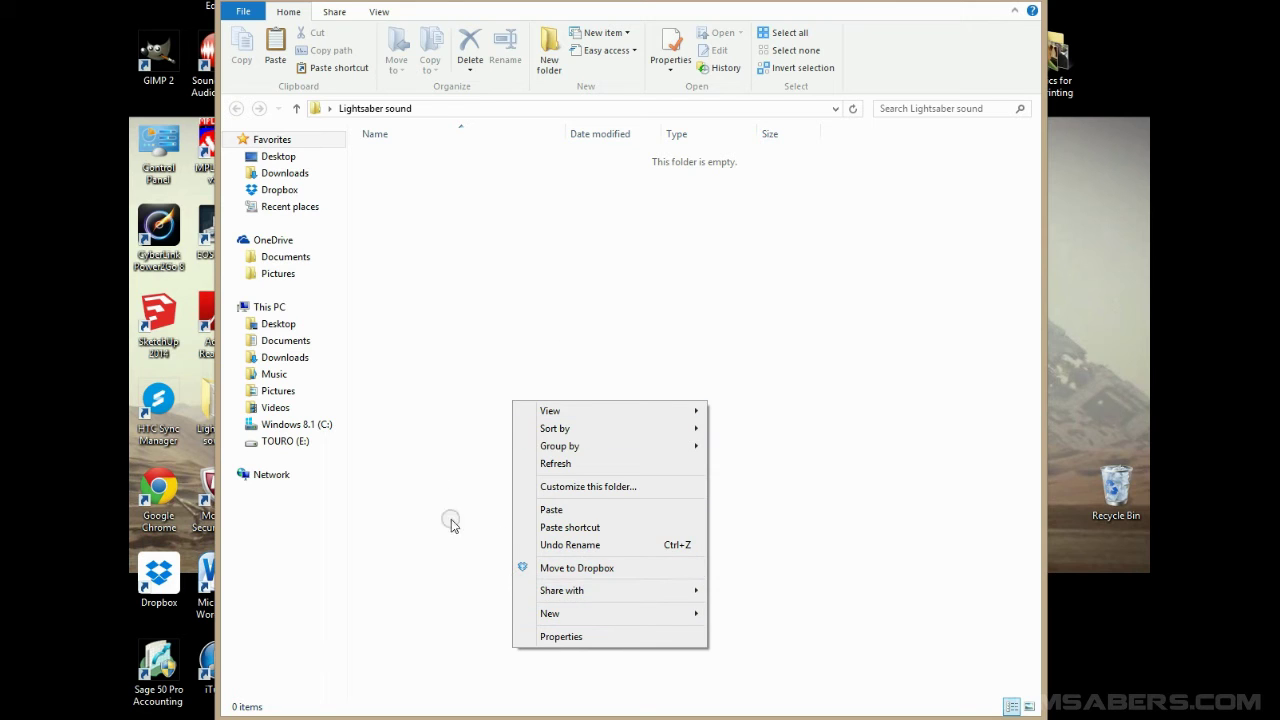
pyautogui.click(436, 492)
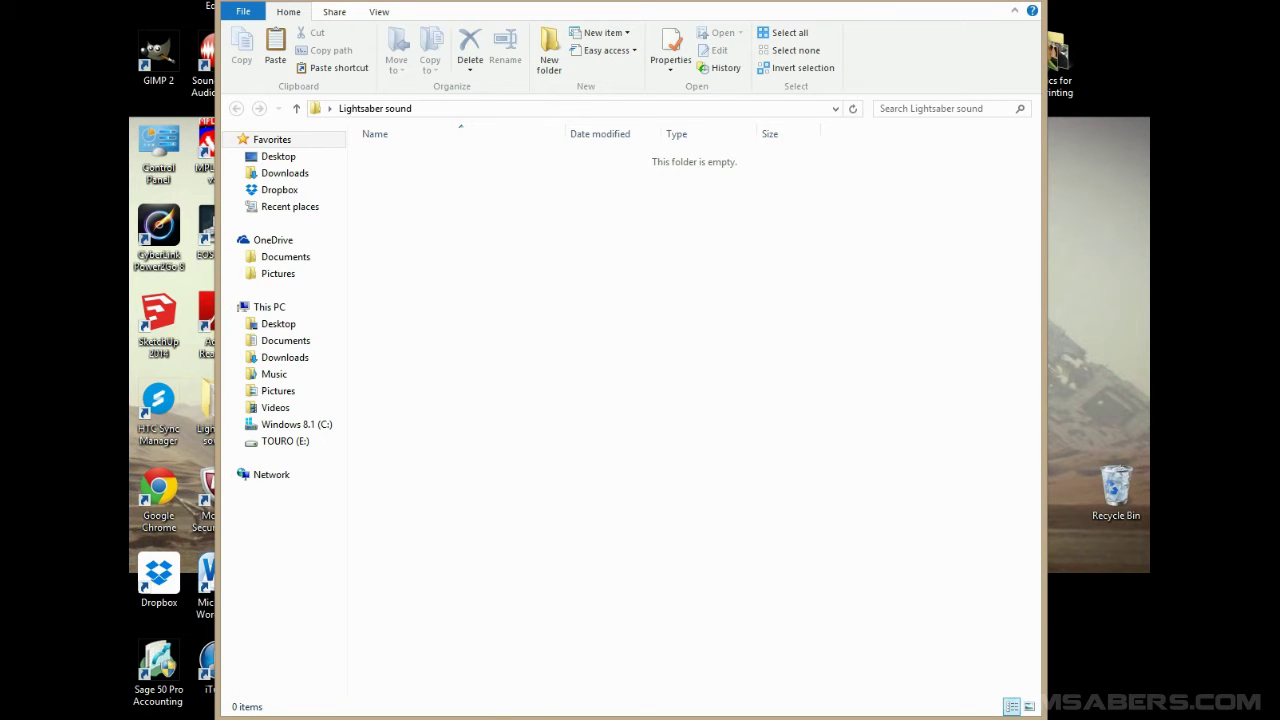
# Step: Copy the three bank folders and three text files from the Jan 8 folder and return to the Lightsaber sound folder
pyautogui.moveTo(320, 705)
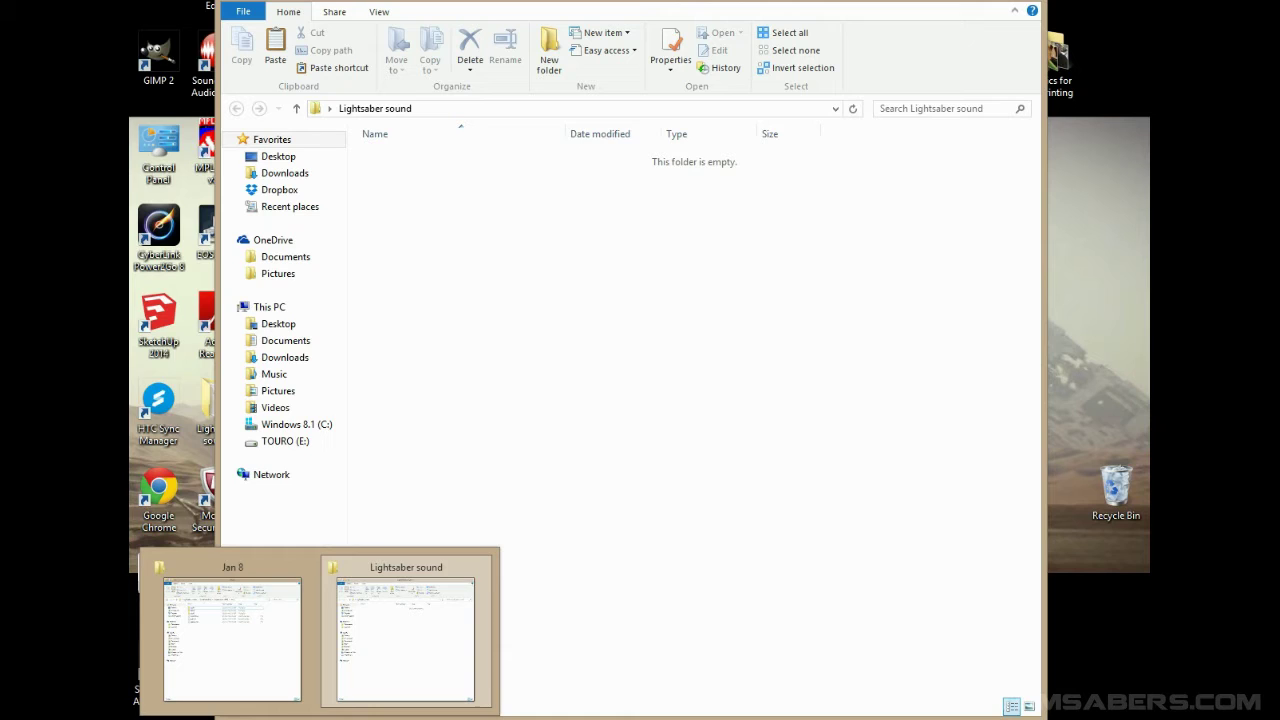
pyautogui.click(218, 672)
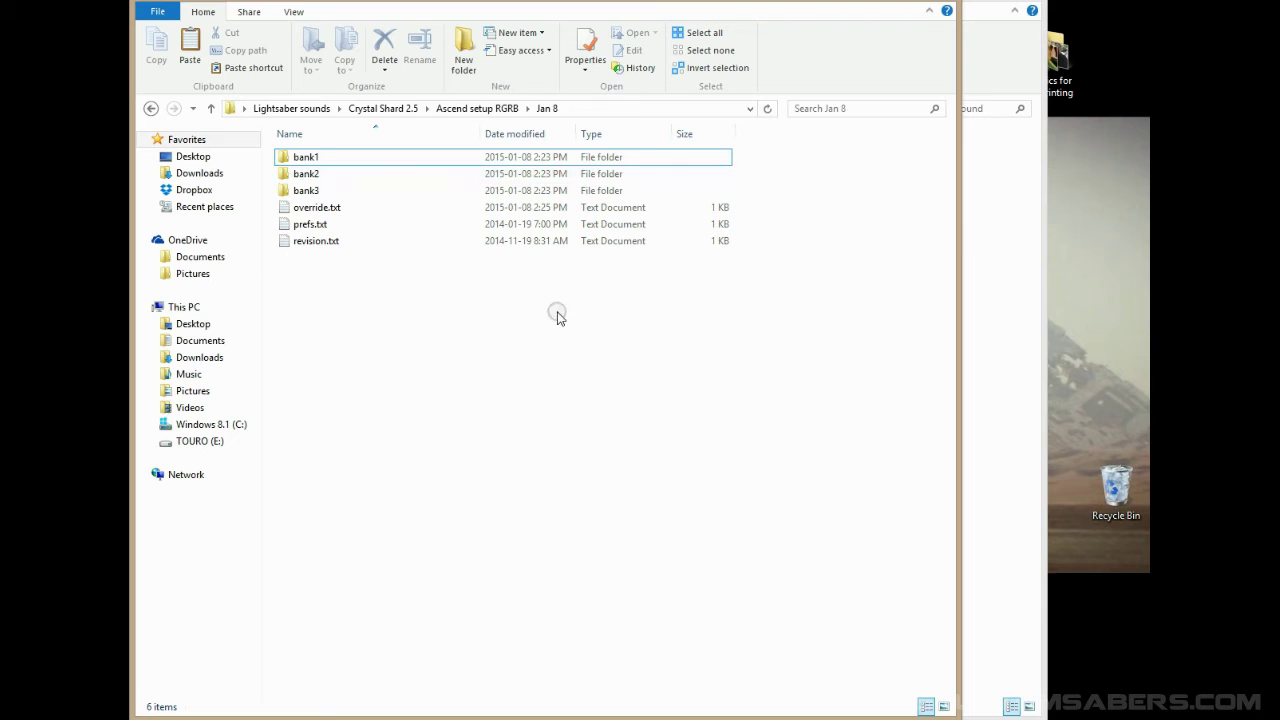
pyautogui.moveTo(757, 160); pyautogui.dragTo(441, 206)
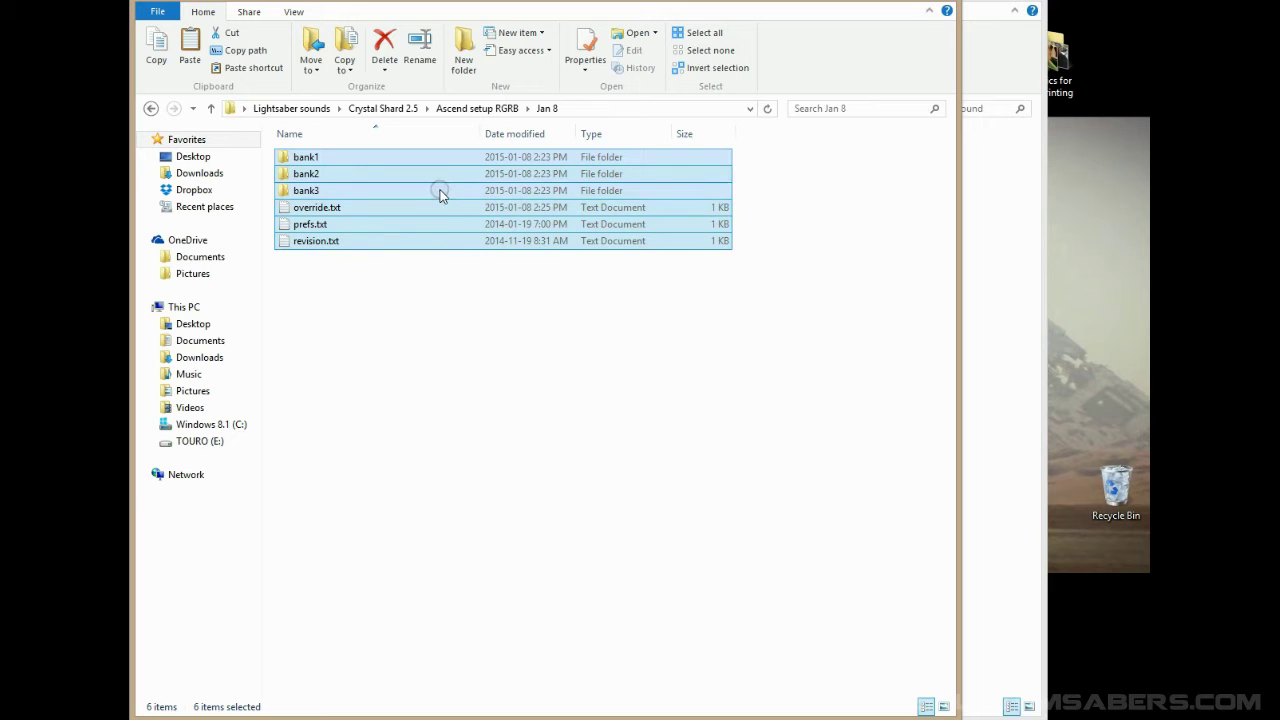
pyautogui.rightClick(440, 196)
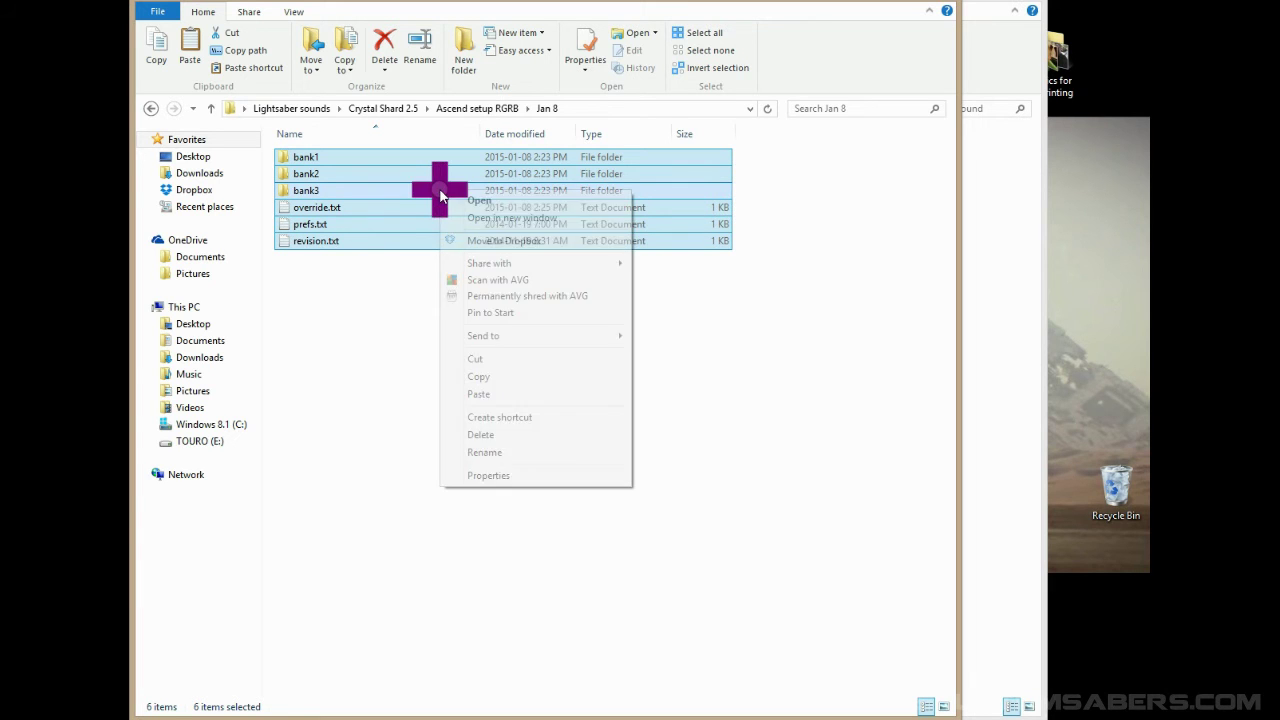
pyautogui.click(481, 378)
pyautogui.click(882, 2)
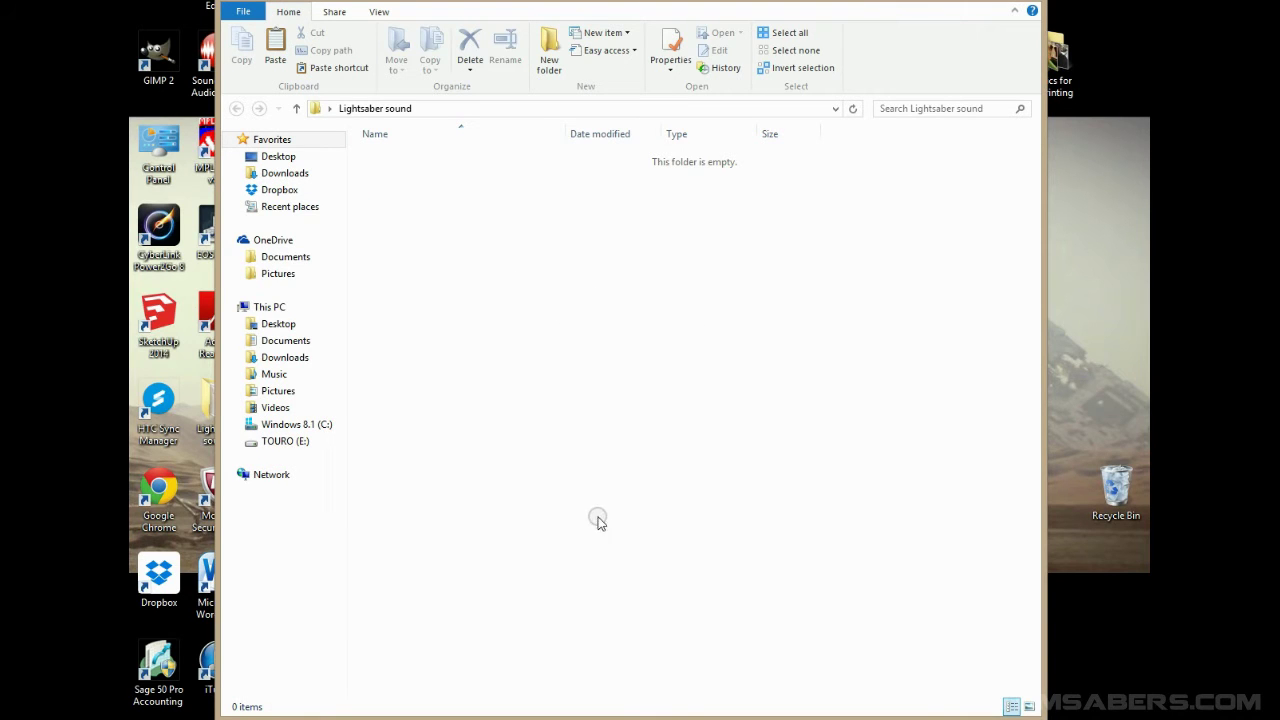
# Step: Create a subfolder named "test package" inside the Lightsaber sound folder
pyautogui.rightClick(569, 303)
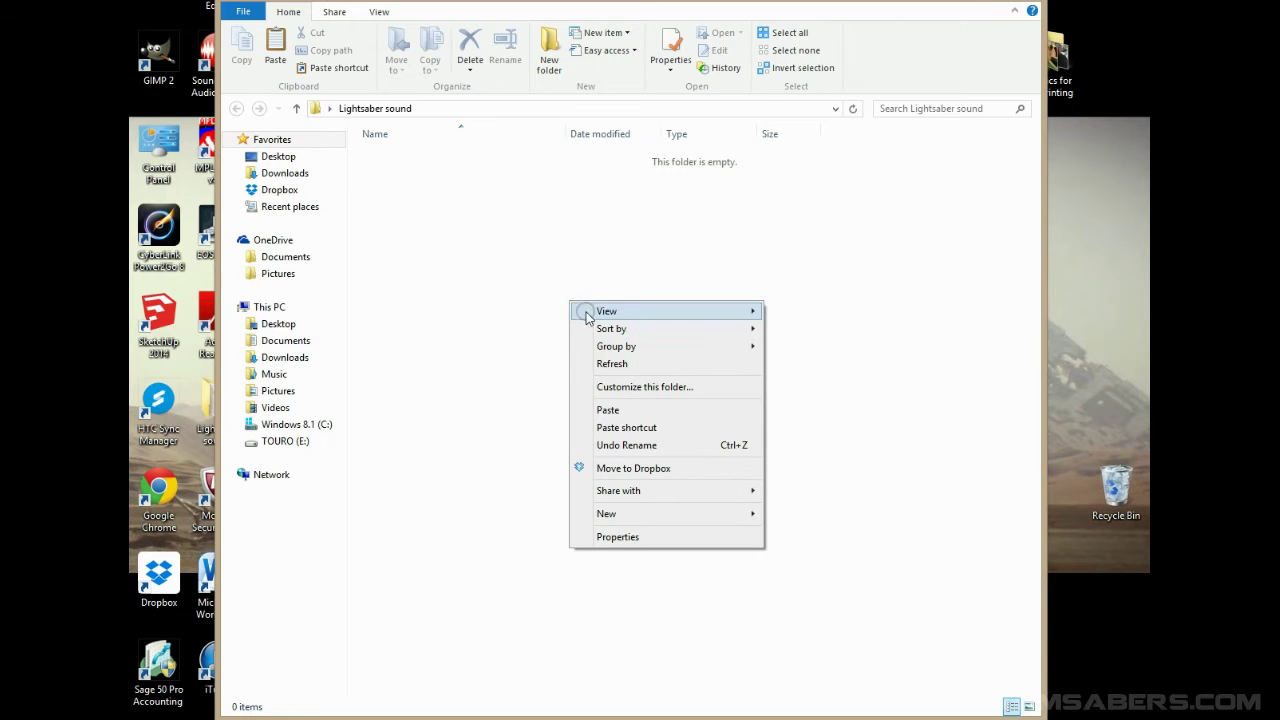
pyautogui.moveTo(675, 512)
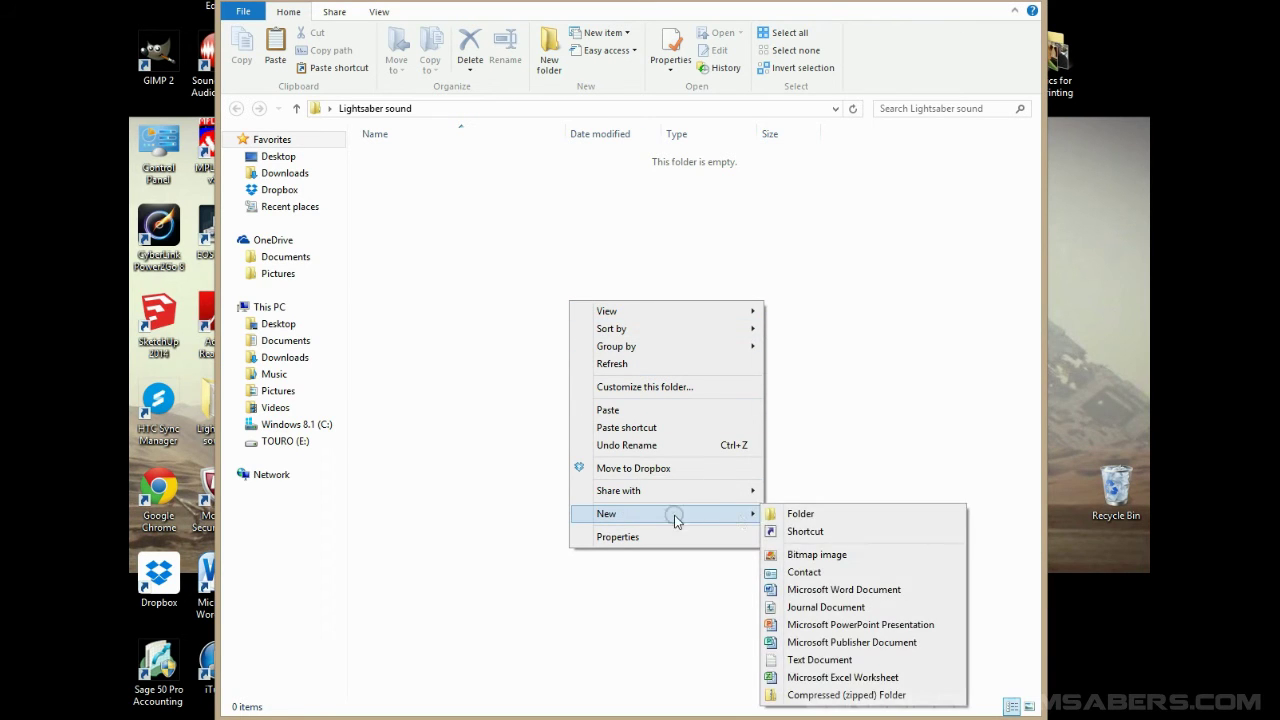
pyautogui.click(775, 512)
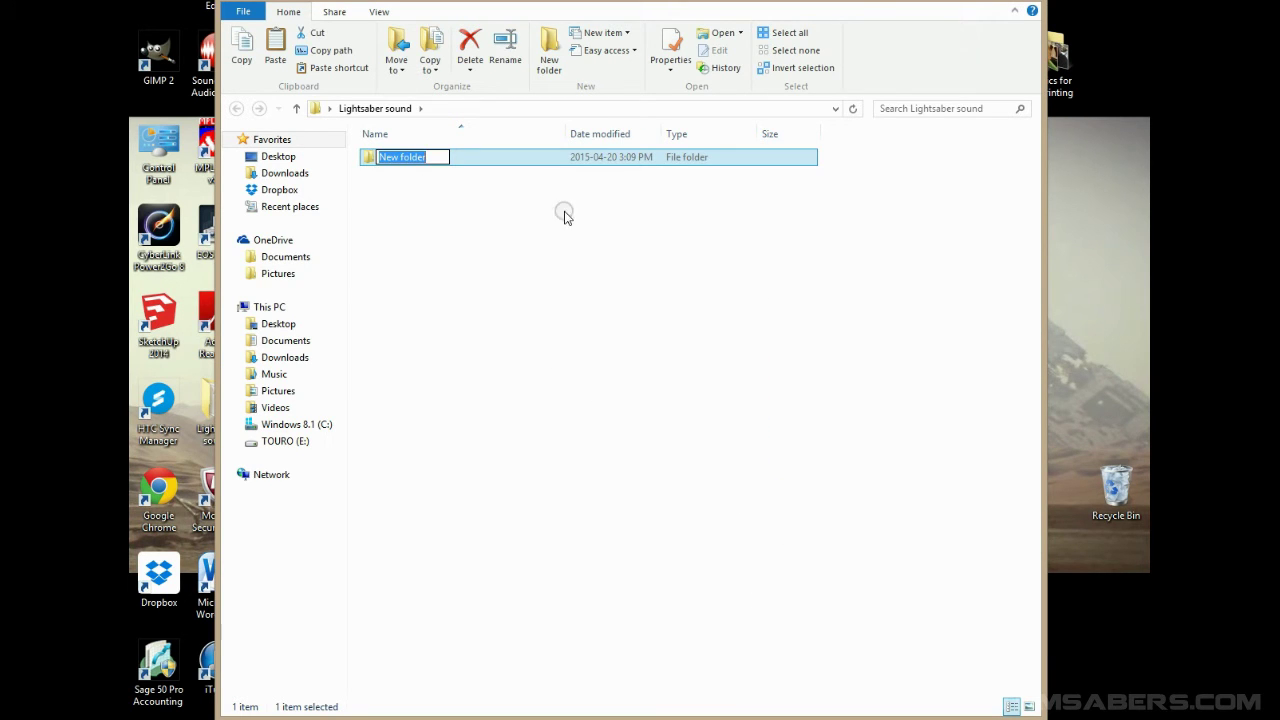
pyautogui.write('test')
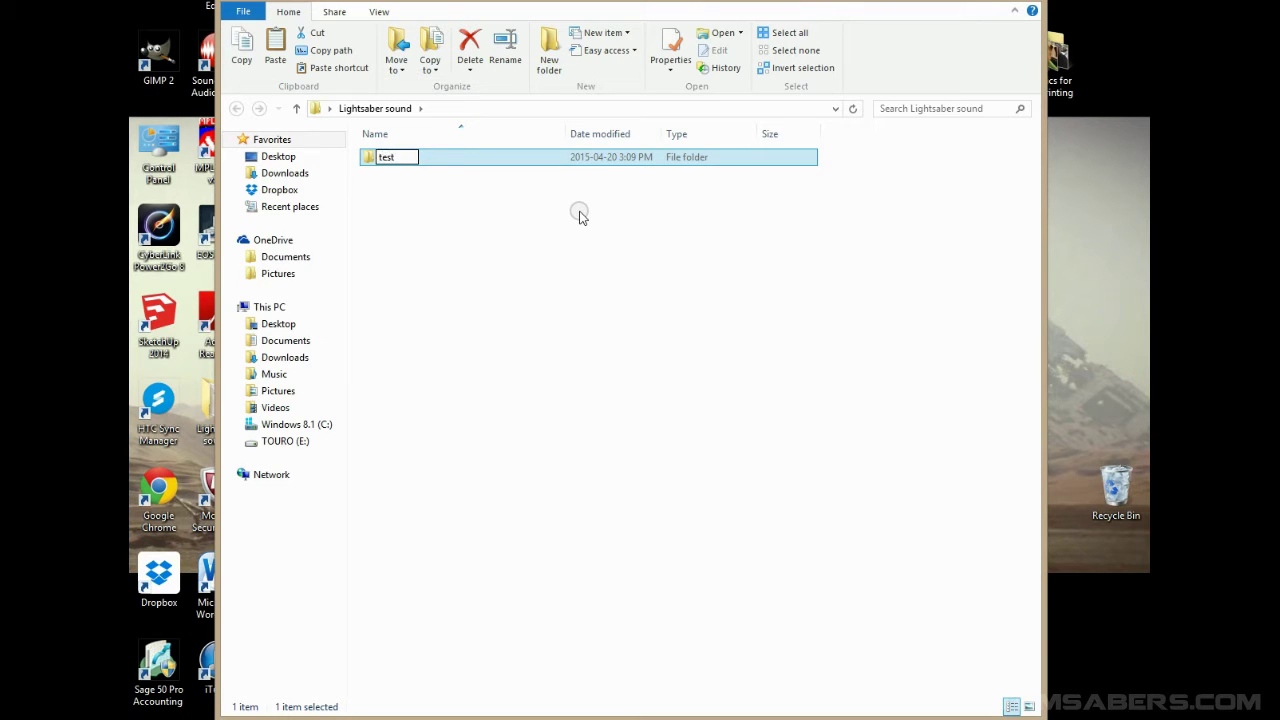
pyautogui.write(' package')
pyautogui.press('Return')
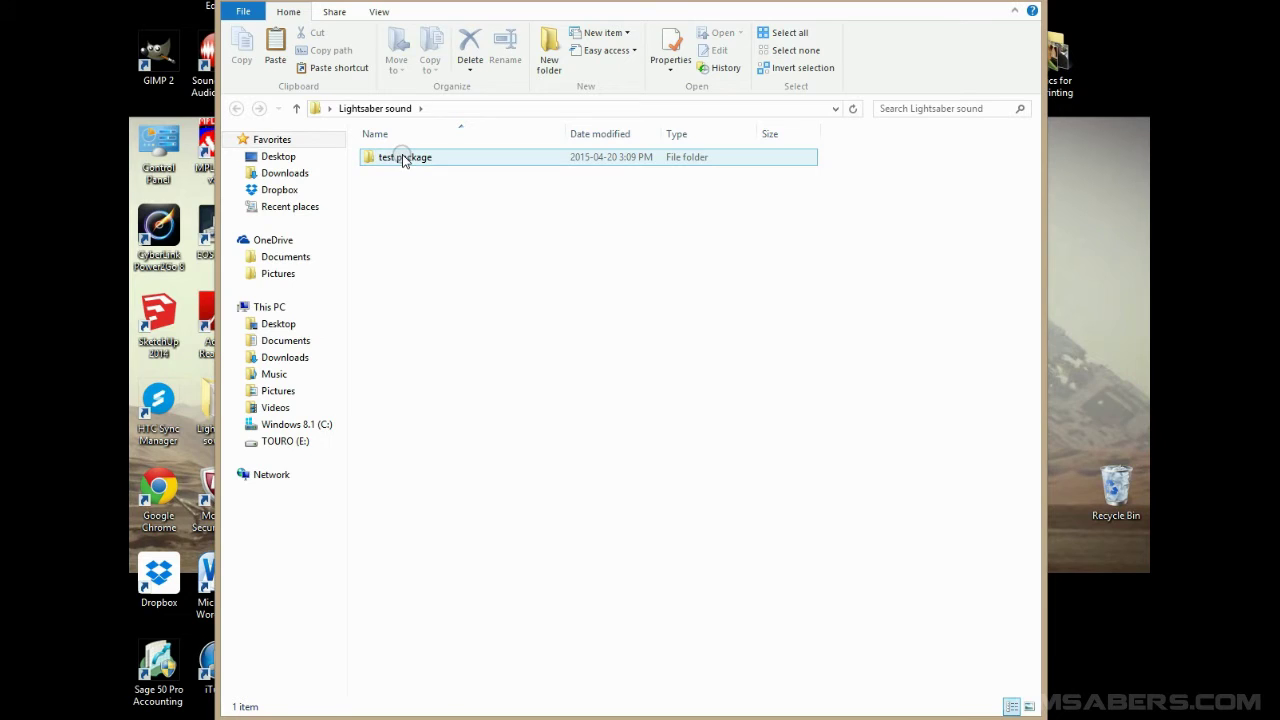
# Step: Paste the copied bank folders and text files into the test package folder
pyautogui.doubleClick(404, 158)
pyautogui.rightClick(479, 269)
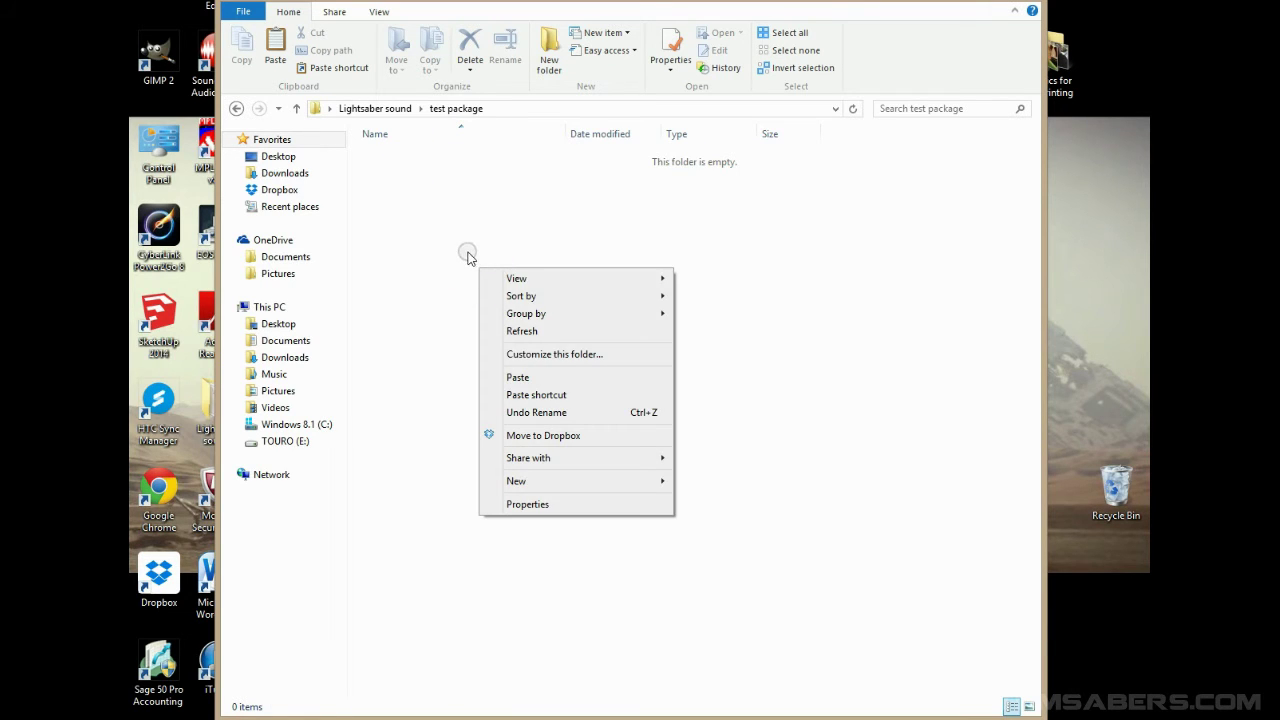
pyautogui.click(541, 377)
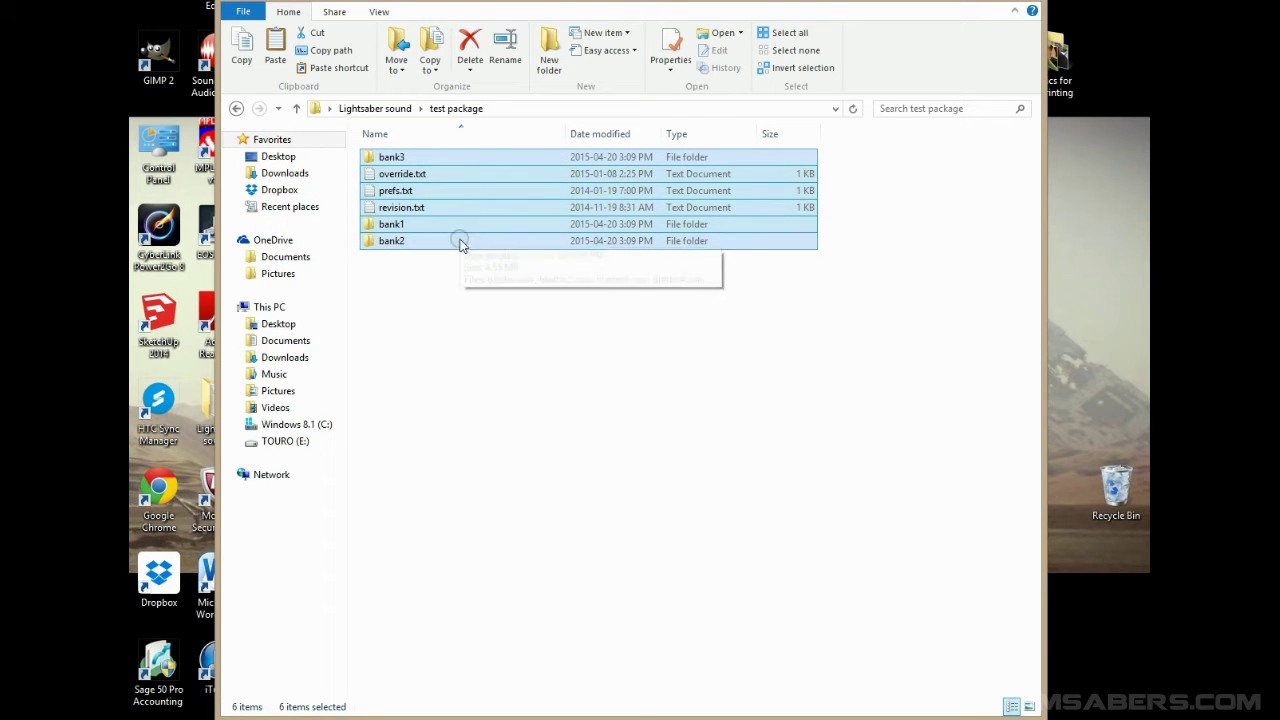
pyautogui.click(520, 367)
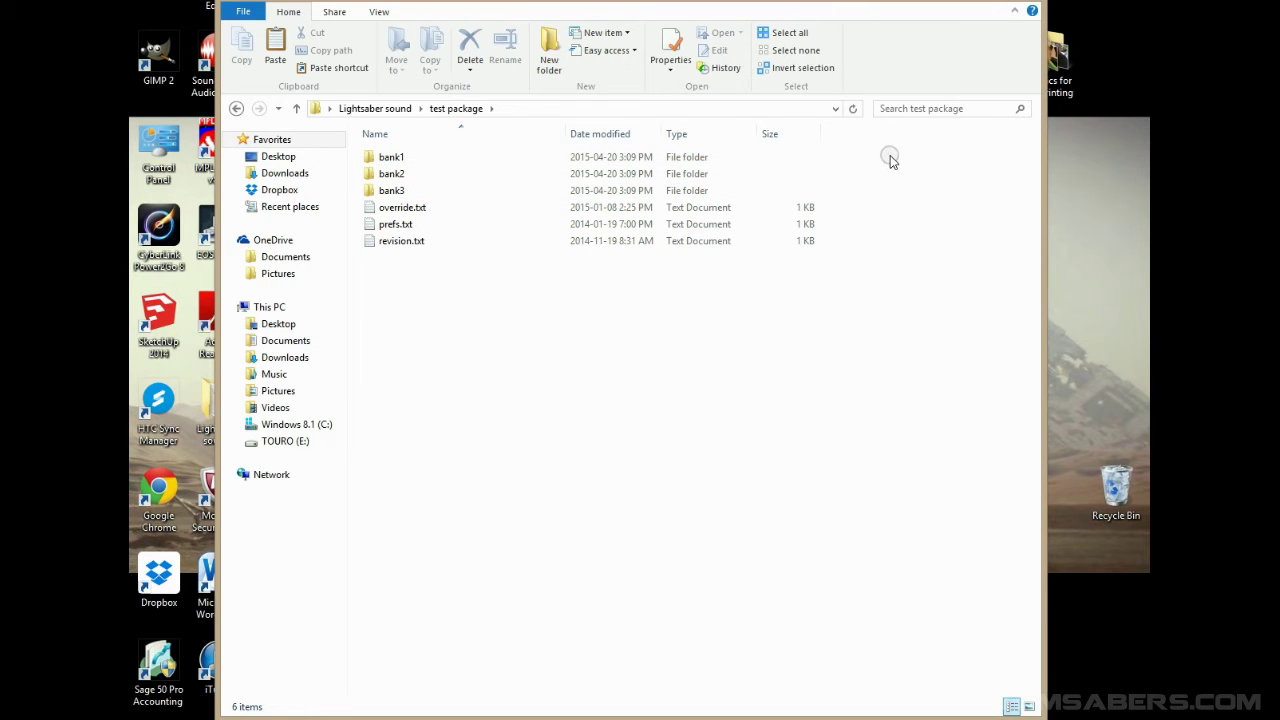
# Step: Duplicate the bank1, bank2 and bank3 folders within the test package folder
pyautogui.moveTo(876, 149); pyautogui.dragTo(792, 204)
pyautogui.rightClick(533, 166)
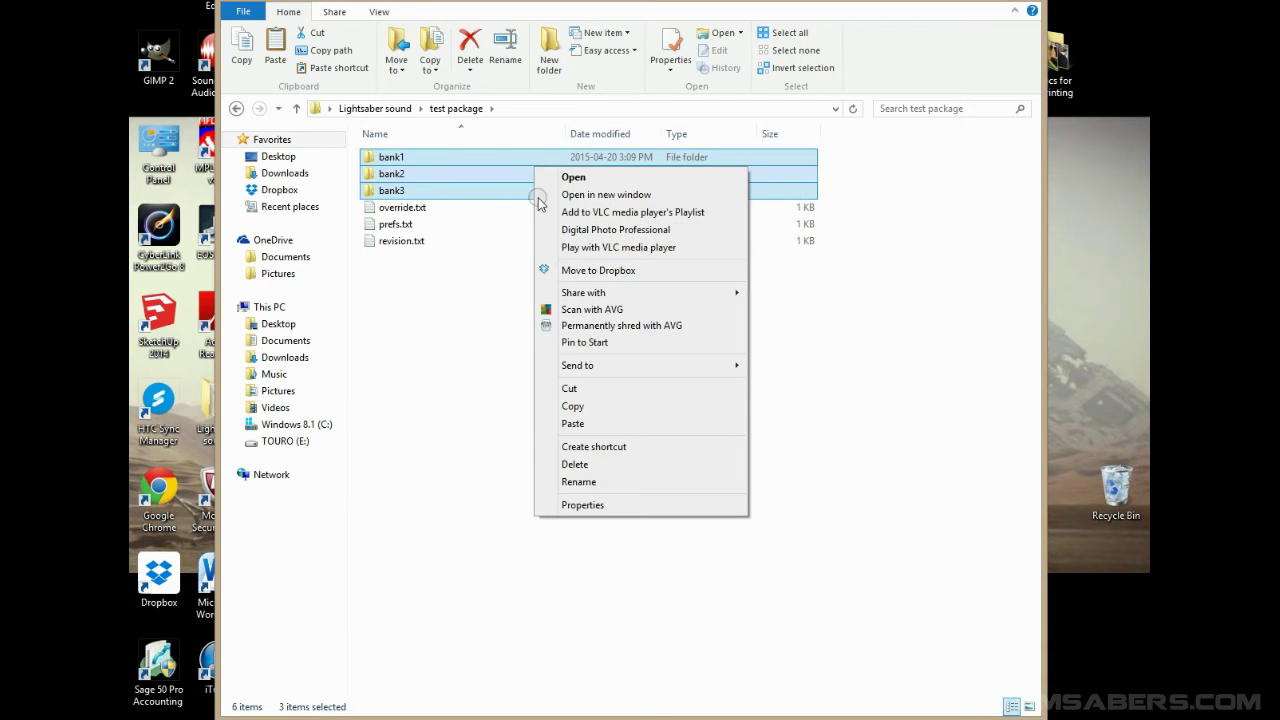
pyautogui.click(596, 409)
pyautogui.rightClick(490, 372)
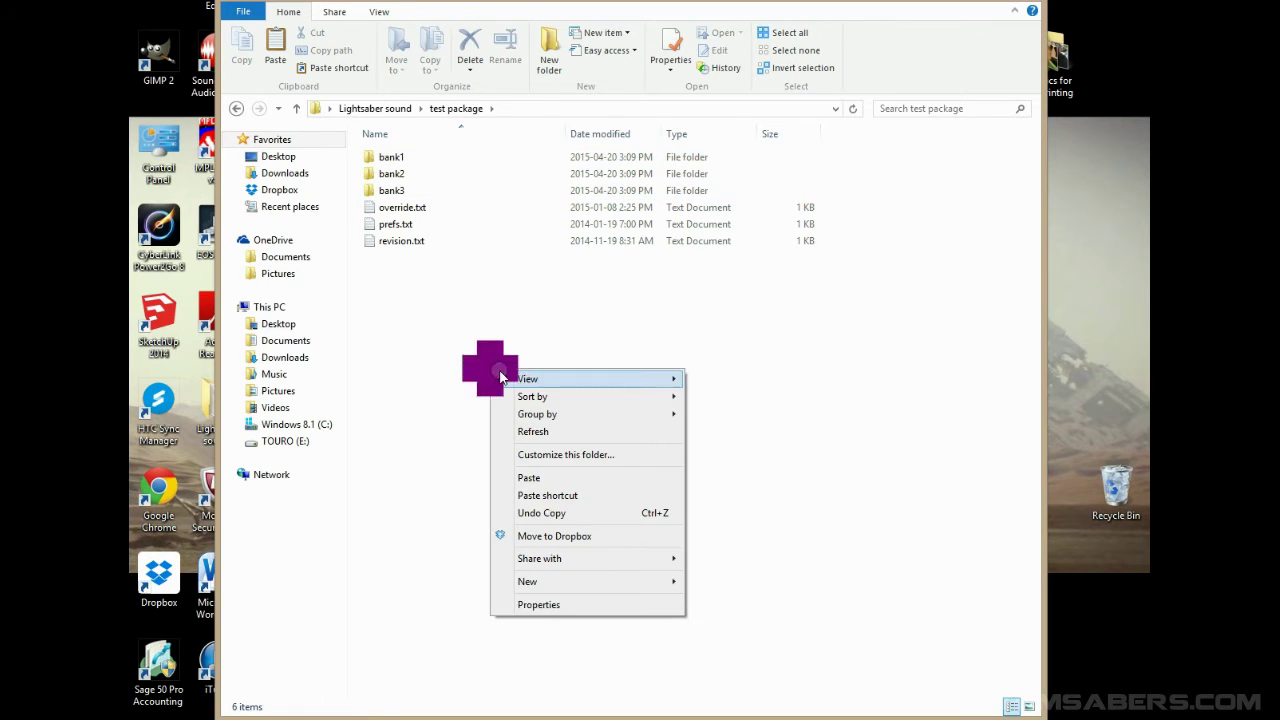
pyautogui.click(529, 478)
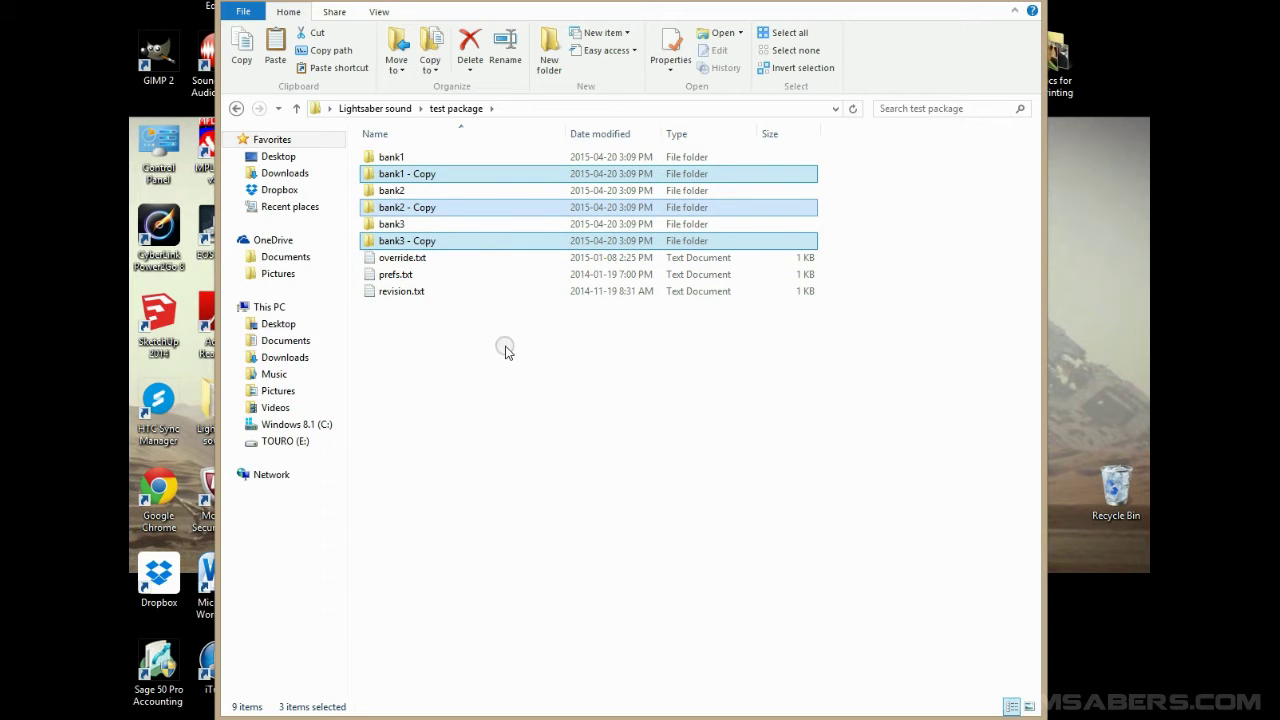
# Step: Rename the "bank1 - Copy" folder to "bank4"
pyautogui.moveTo(411, 179); pyautogui.dragTo(411, 179)
pyautogui.click(411, 179)
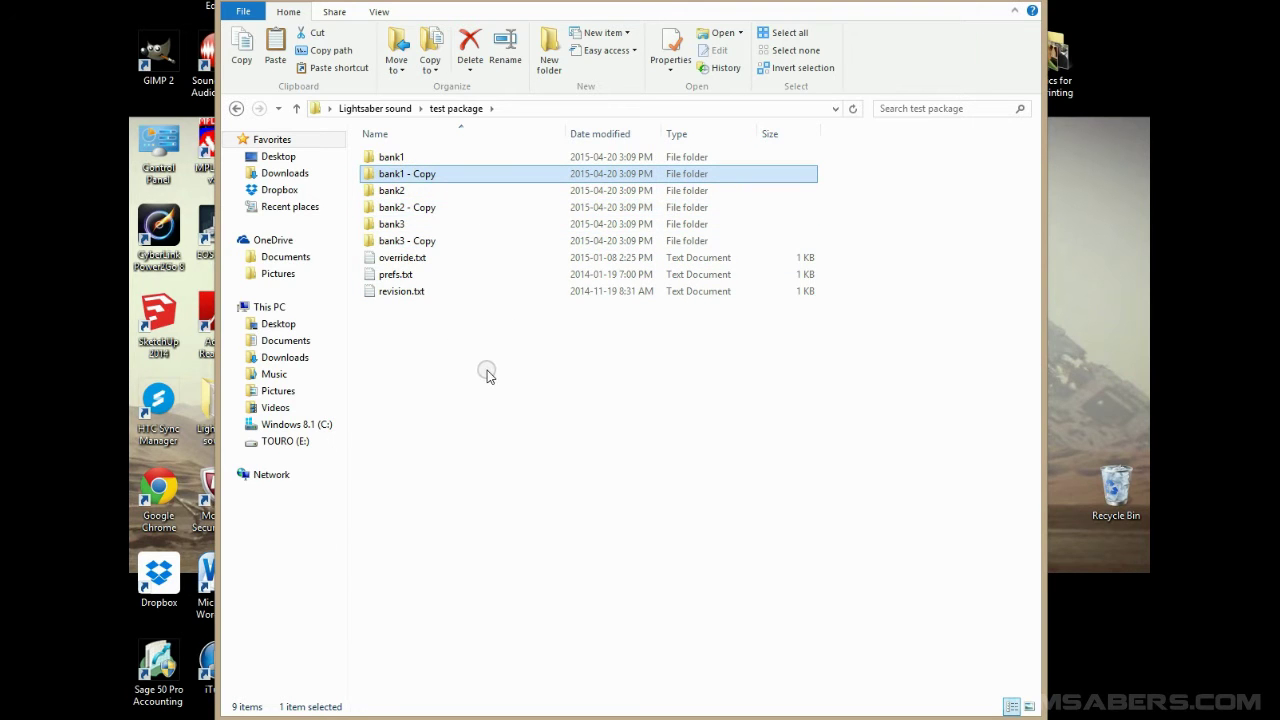
pyautogui.moveTo(412, 176)
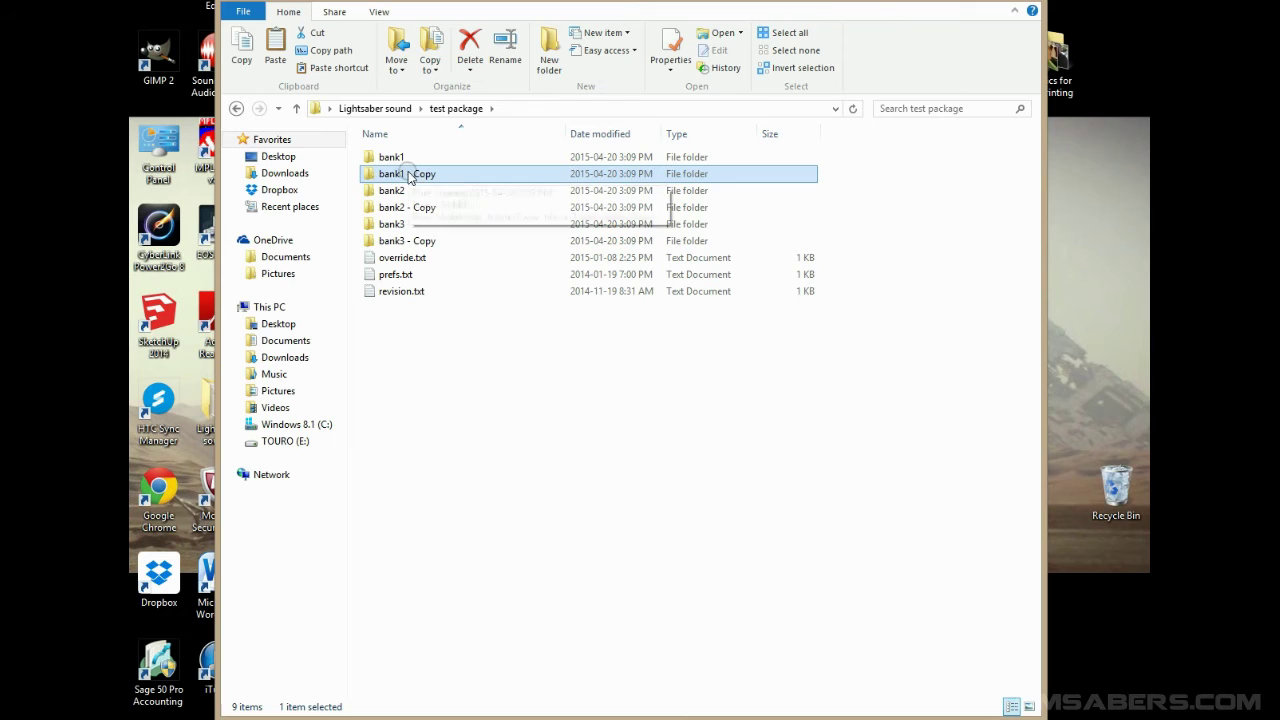
pyautogui.click(400, 176)
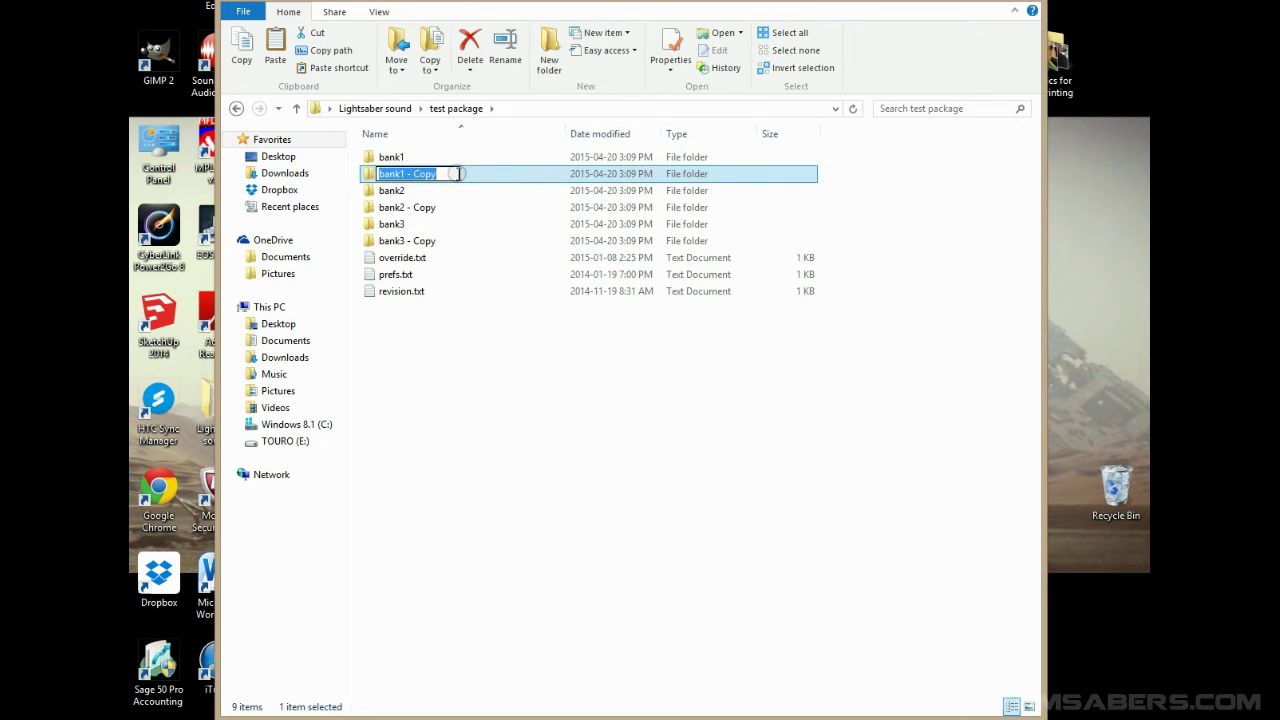
pyautogui.click(443, 173)
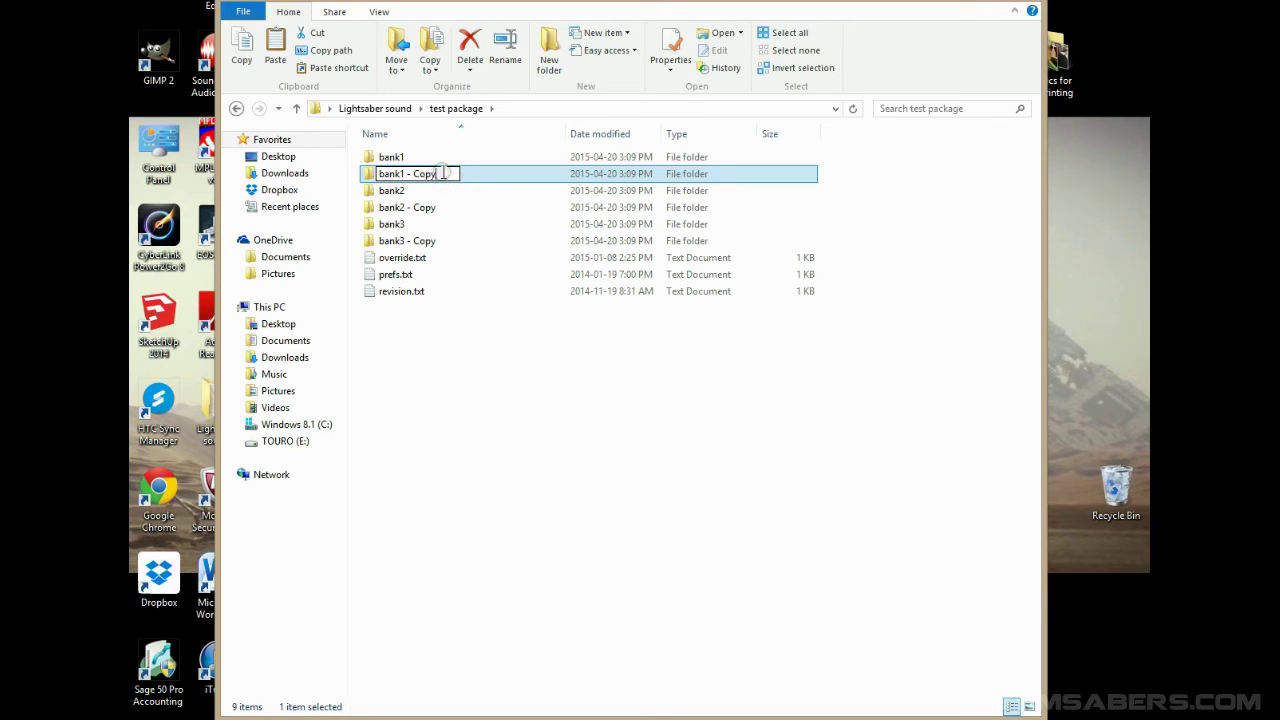
pyautogui.press('BackSpace')
pyautogui.press('BackSpace')
pyautogui.press('BackSpace')
pyautogui.press('BackSpace')
pyautogui.press('BackSpace')
pyautogui.press('BackSpace')
pyautogui.press('BackSpace')
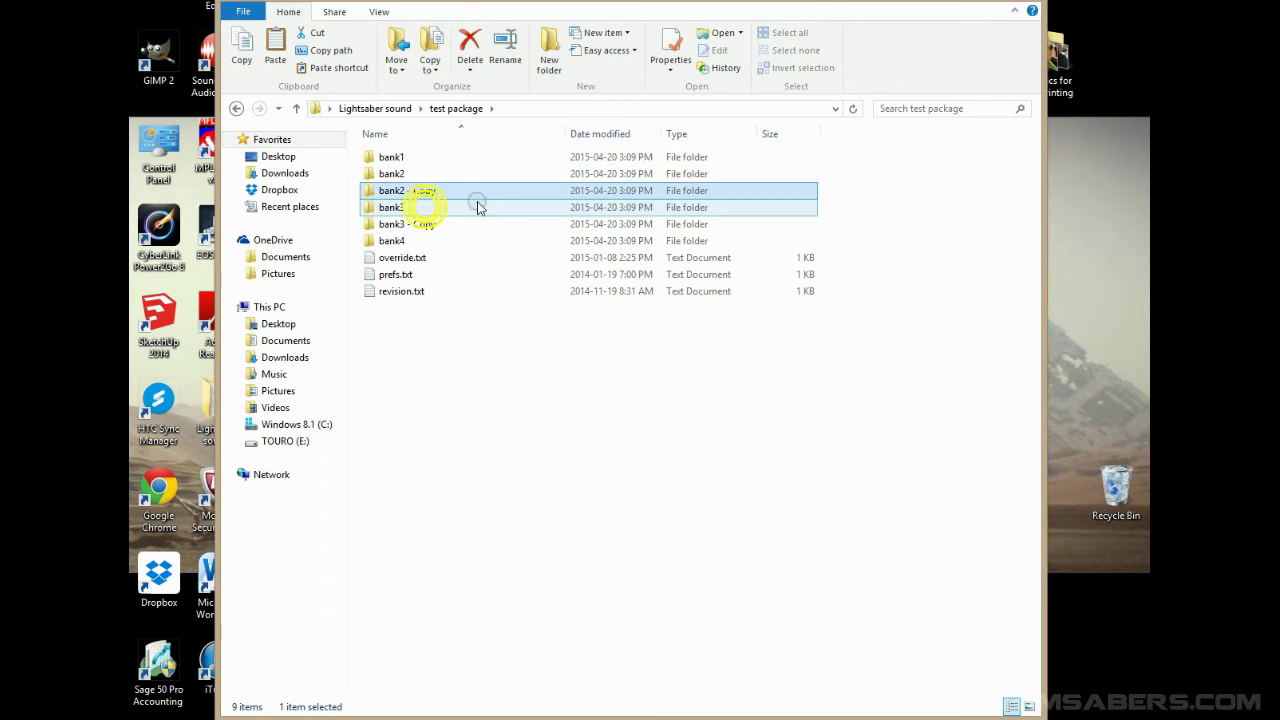
# Step: Rename the "bank2 - Copy" folder to "bank5"
pyautogui.click(445, 191)
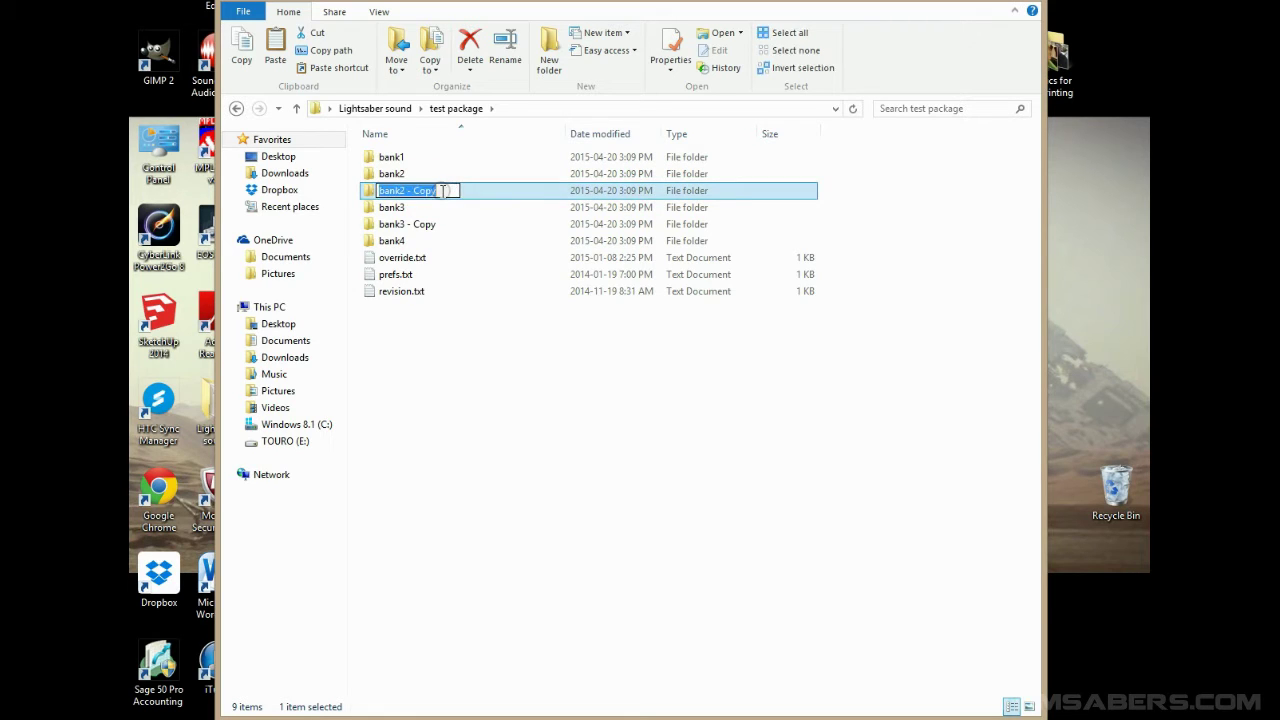
pyautogui.click(442, 191)
pyautogui.press('BackSpace')
pyautogui.press('BackSpace')
pyautogui.press('BackSpace')
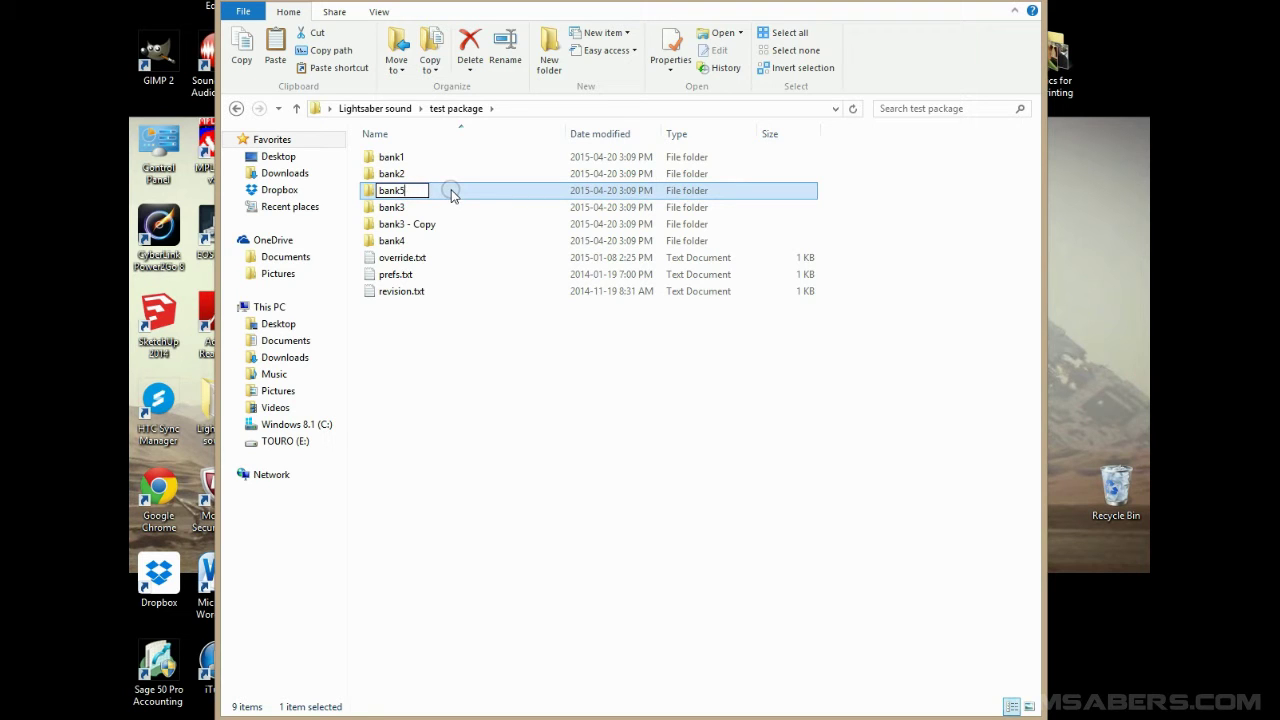
pyautogui.write('5')
pyautogui.click(482, 358)
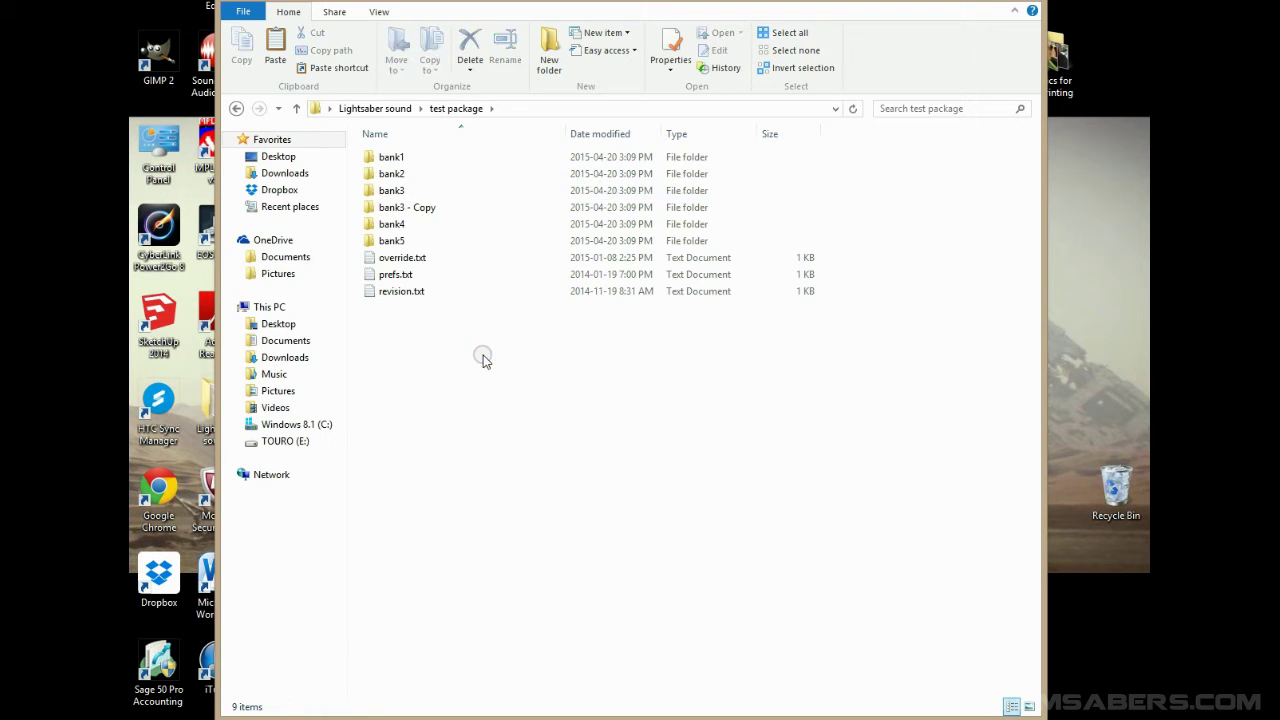
# Step: Rename the "bank3 - Copy" folder to "bank6"
pyautogui.click(421, 208)
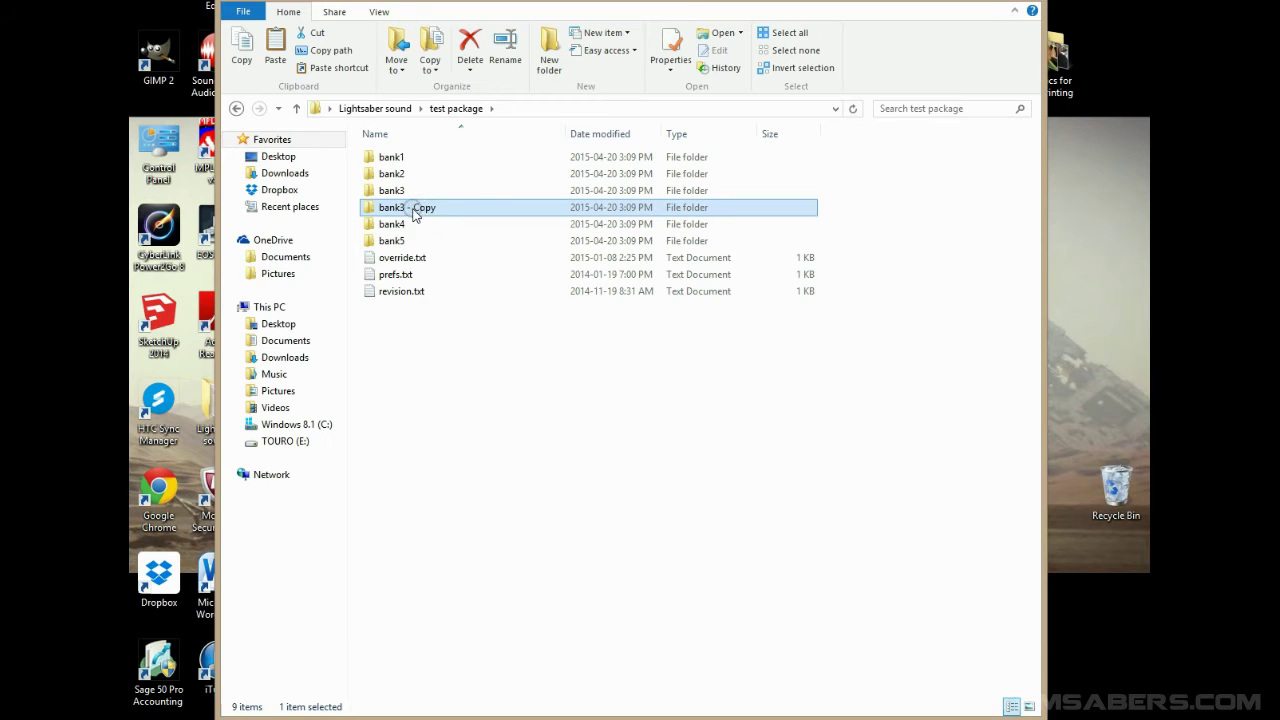
pyautogui.click(417, 207)
pyautogui.click(444, 207)
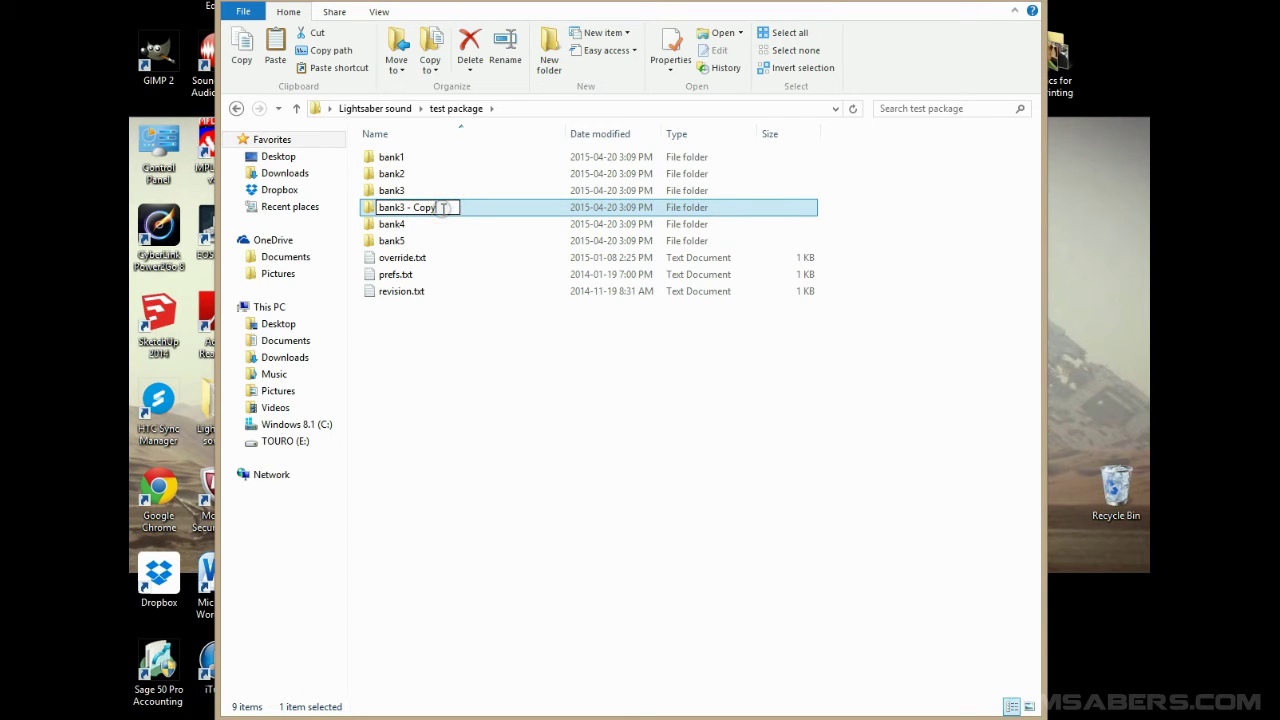
pyautogui.press('BackSpace')
pyautogui.press('BackSpace')
pyautogui.press('BackSpace')
pyautogui.press('BackSpace')
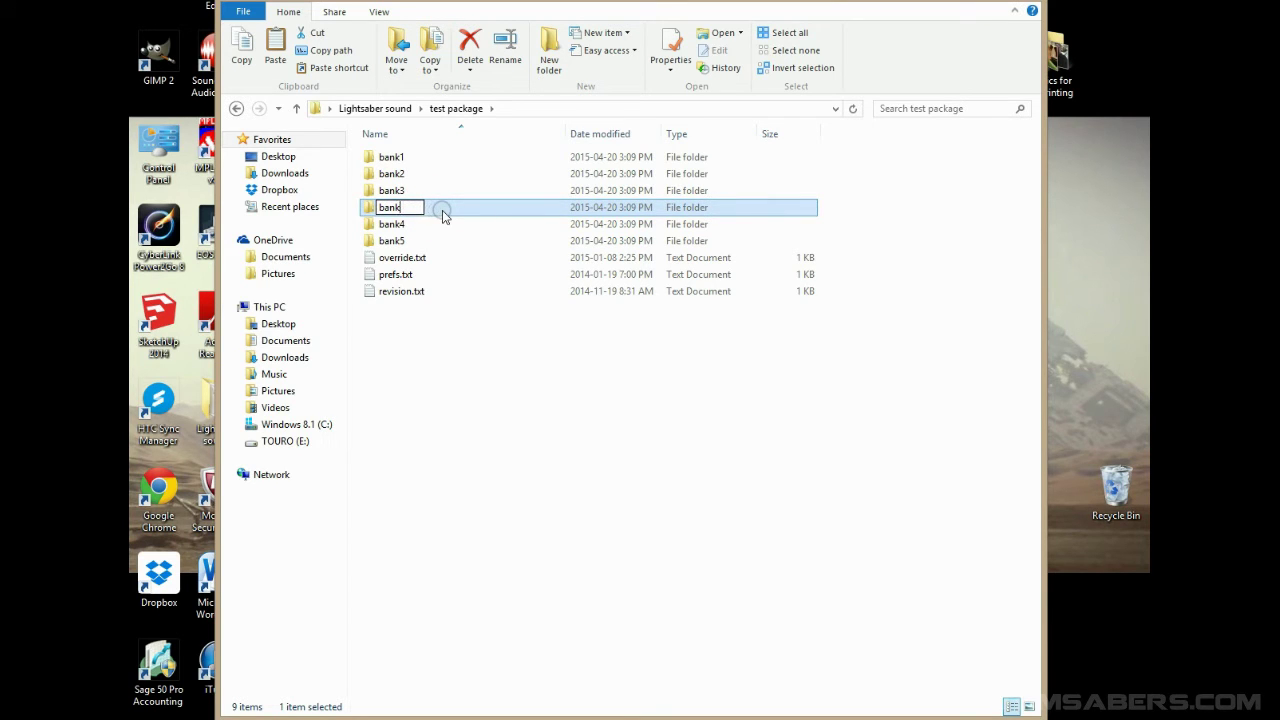
pyautogui.write('6')
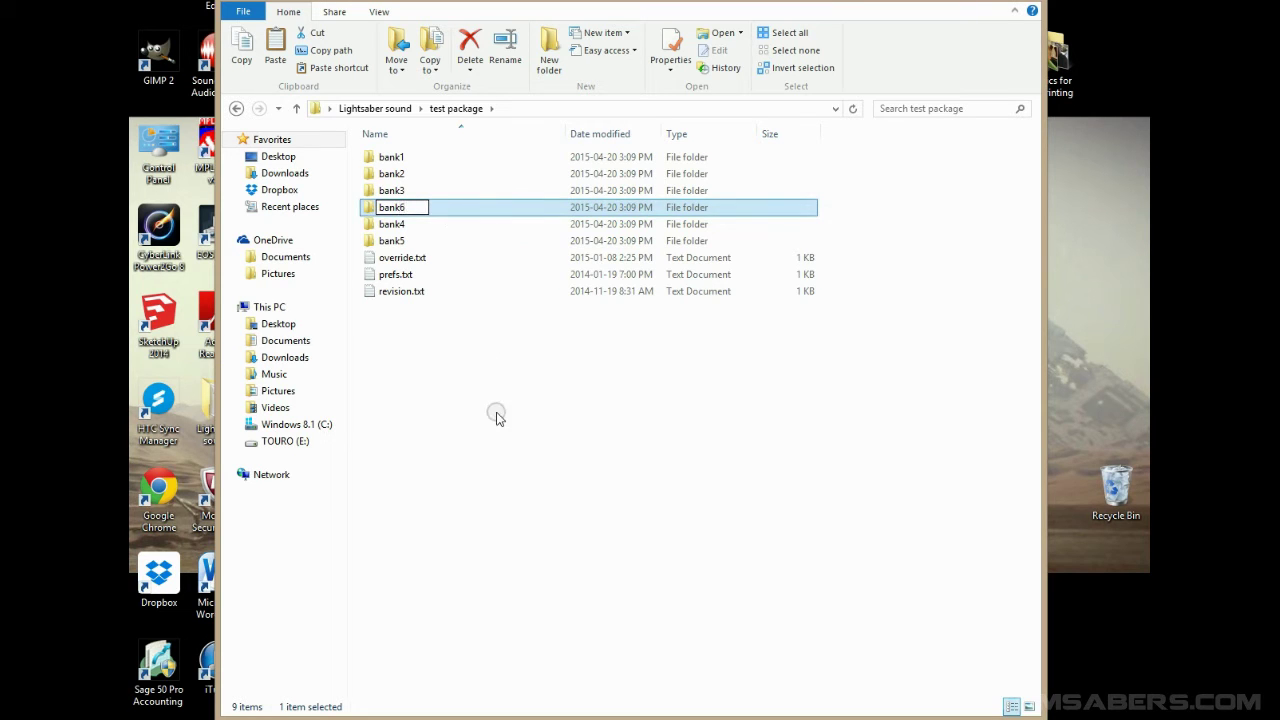
pyautogui.click(452, 338)
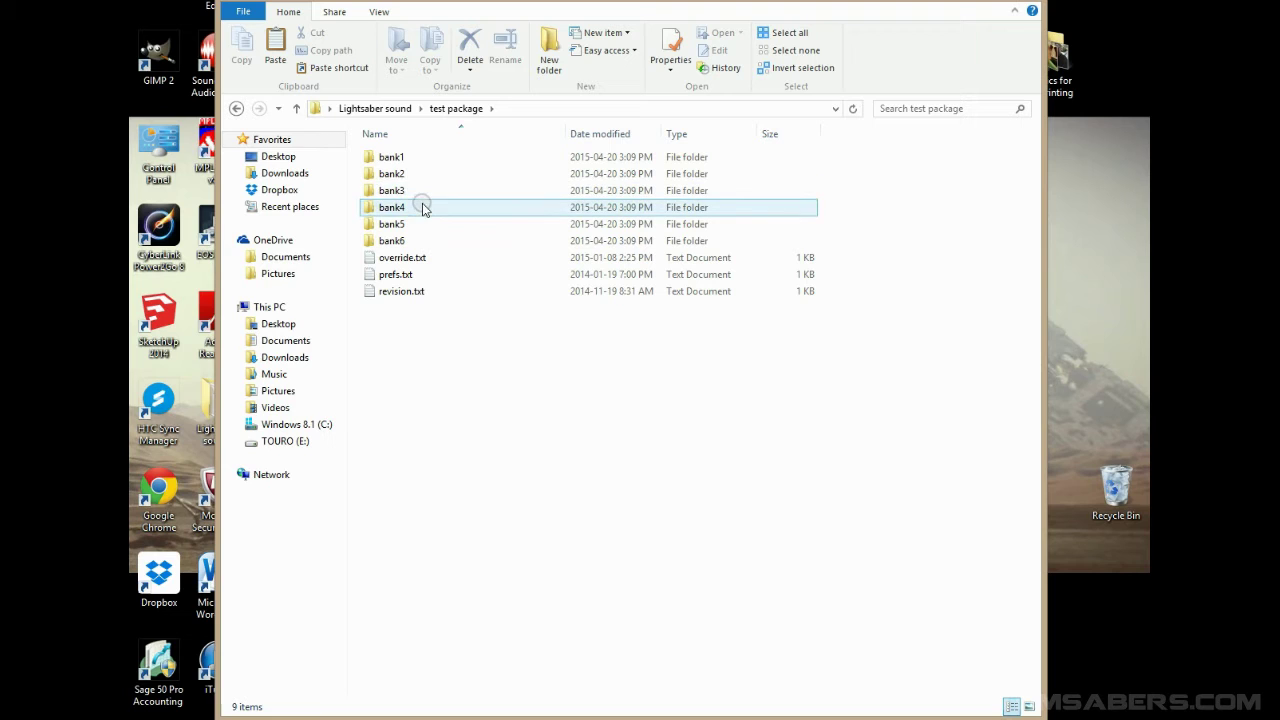
# Step: Open the bank4 folder and look through its full list of sound and text files
pyautogui.moveTo(422, 207)
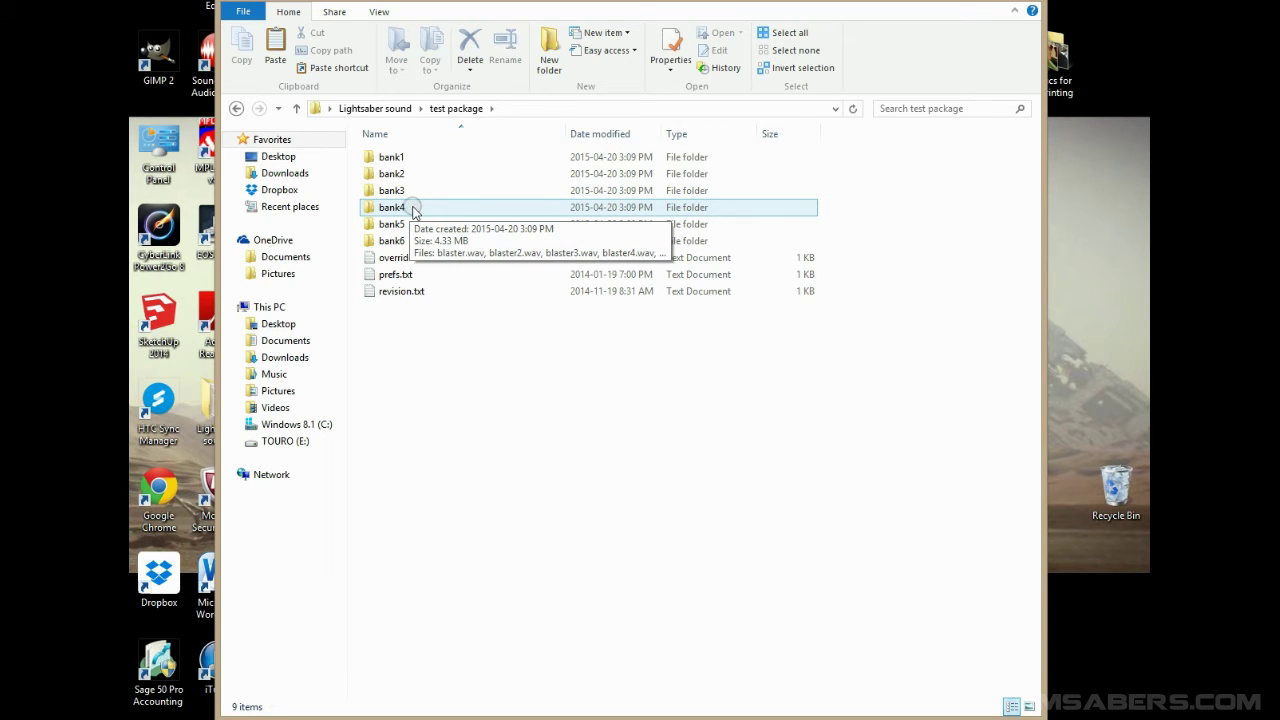
pyautogui.doubleClick(413, 209)
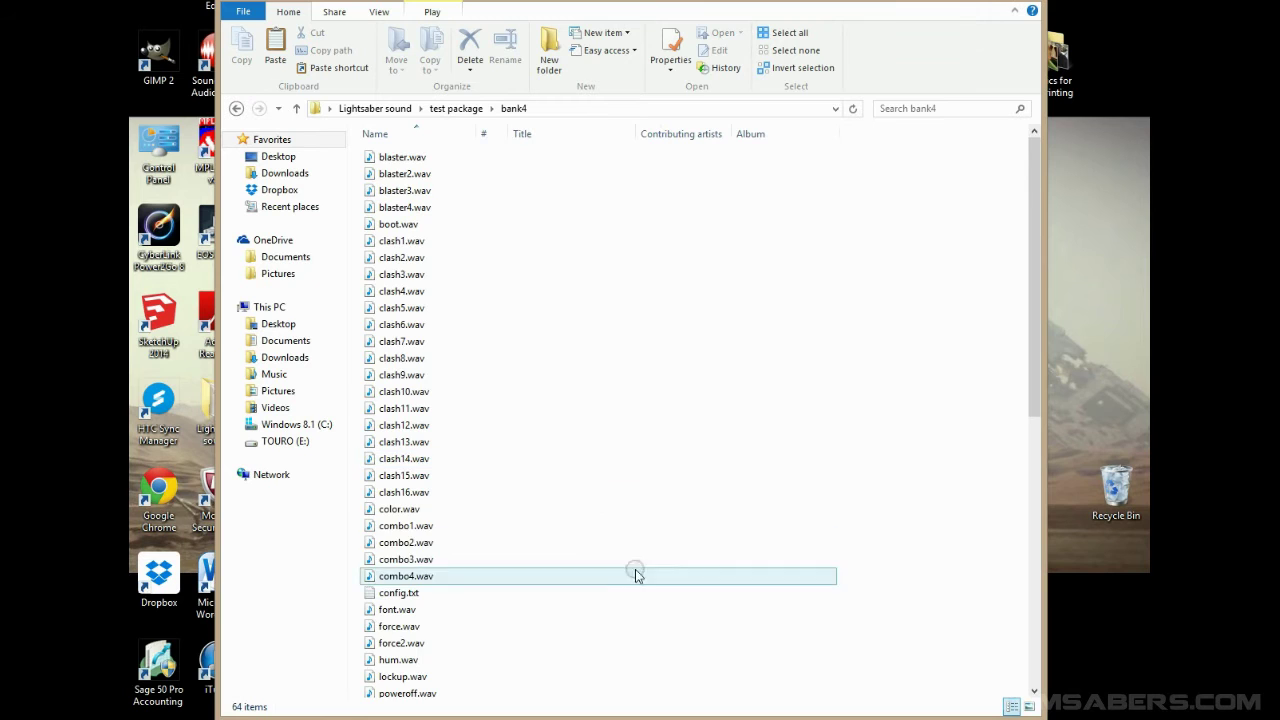
pyautogui.scroll(-2, 650, 520)
pyautogui.scroll(-9, 648, 518)
pyautogui.scroll(8, 640, 514)
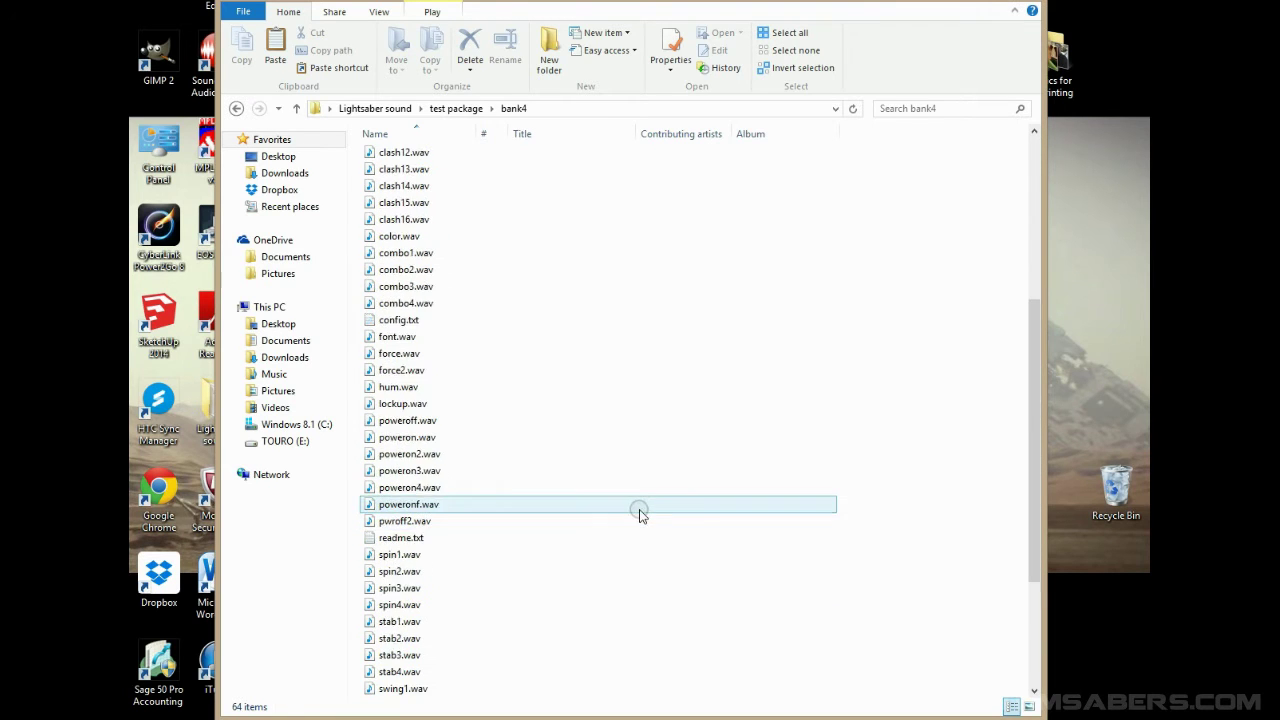
pyautogui.scroll(3, 588, 370)
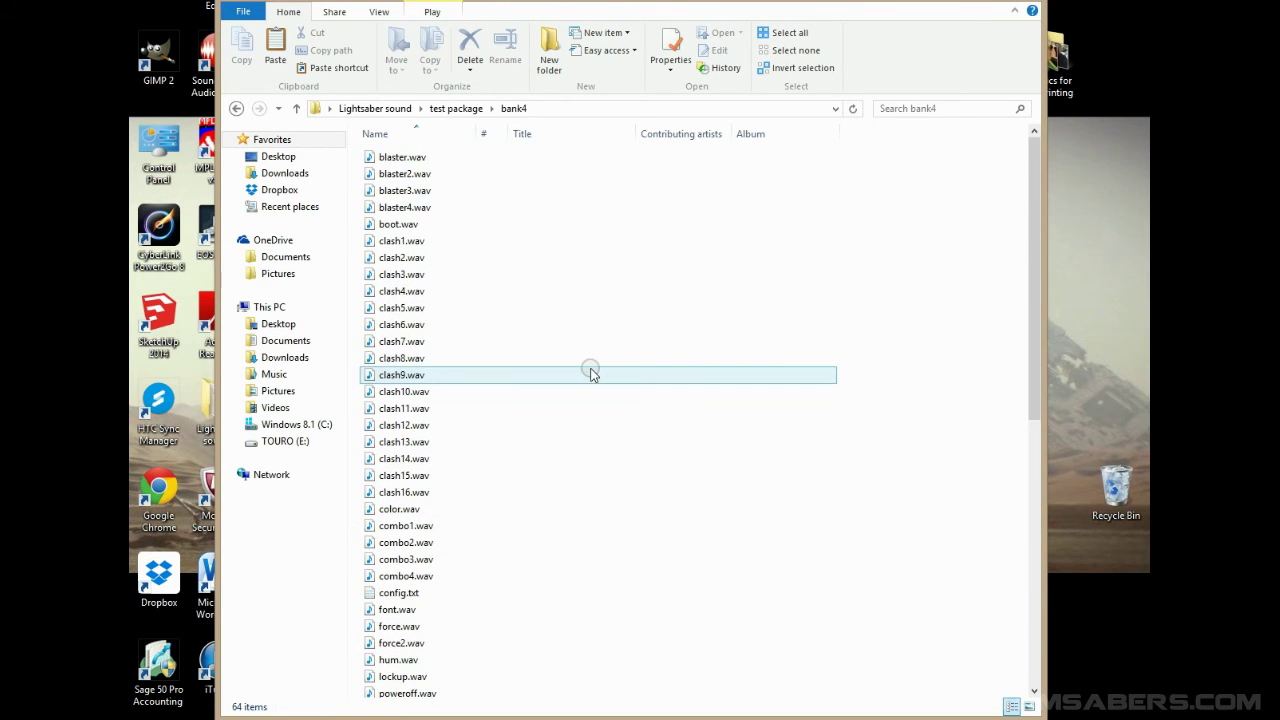
pyautogui.scroll(-3, 507, 244)
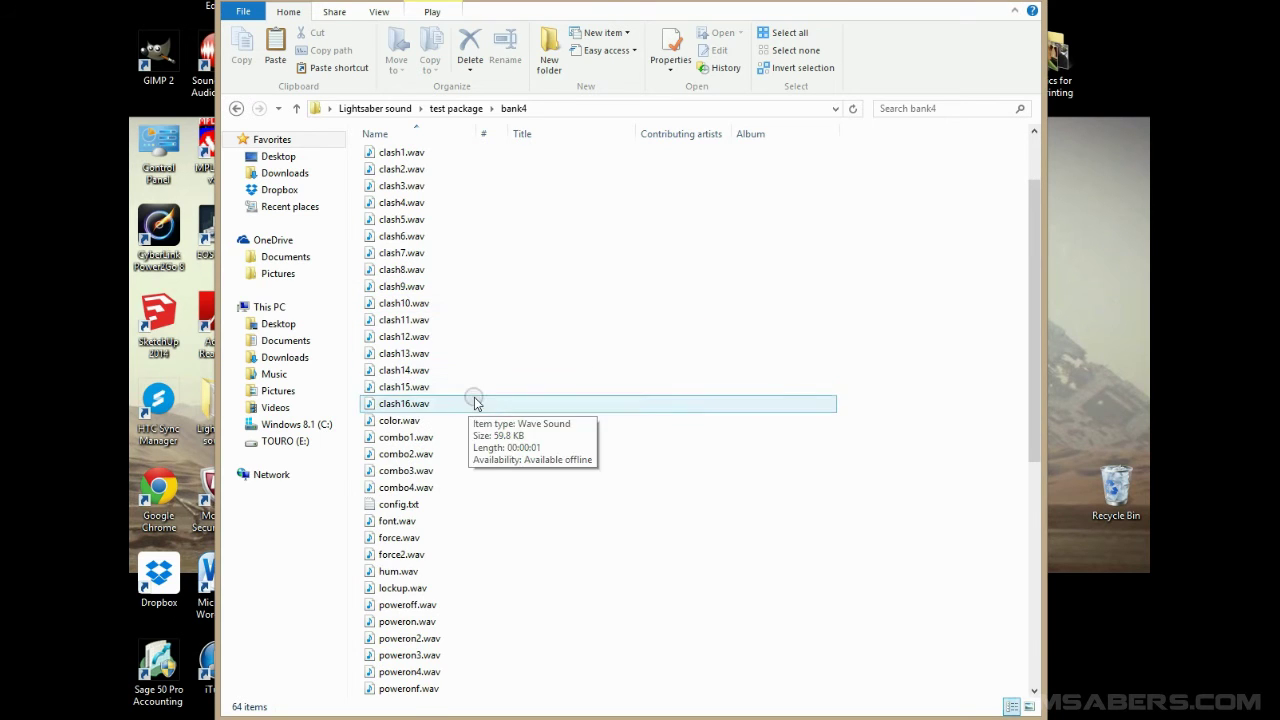
pyautogui.scroll(-8, 549, 483)
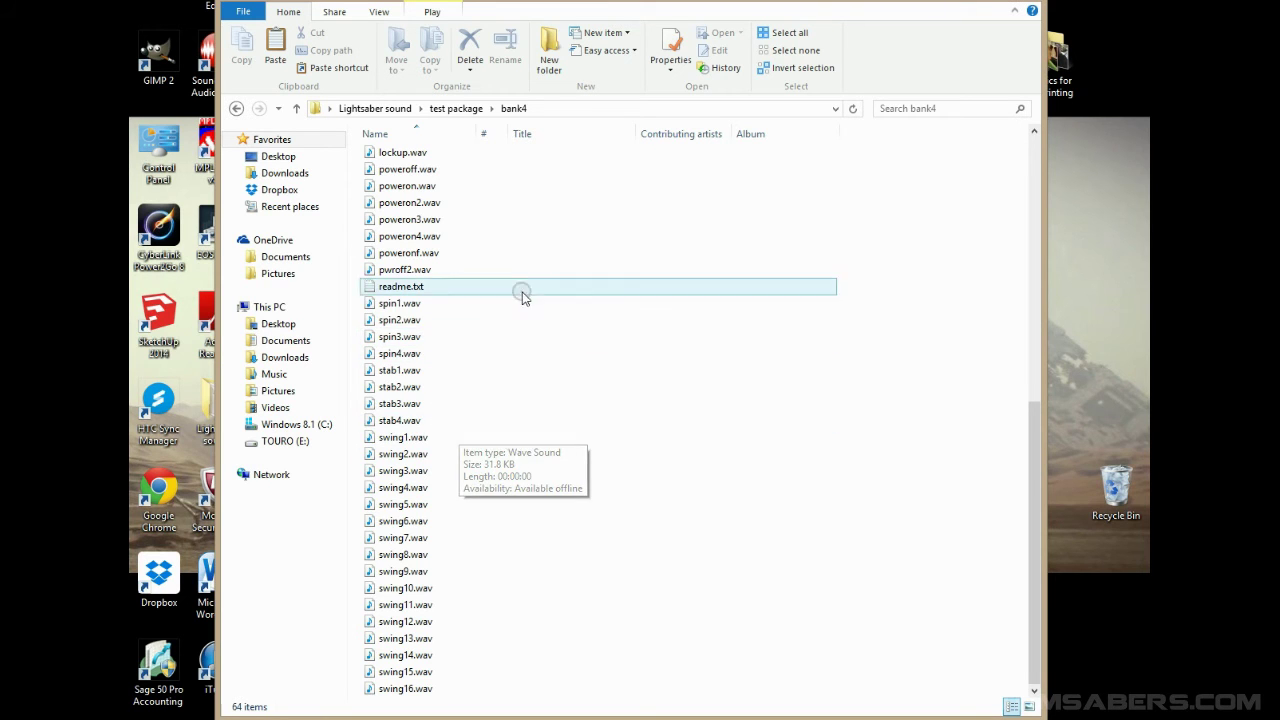
pyautogui.scroll(6, 620, 395)
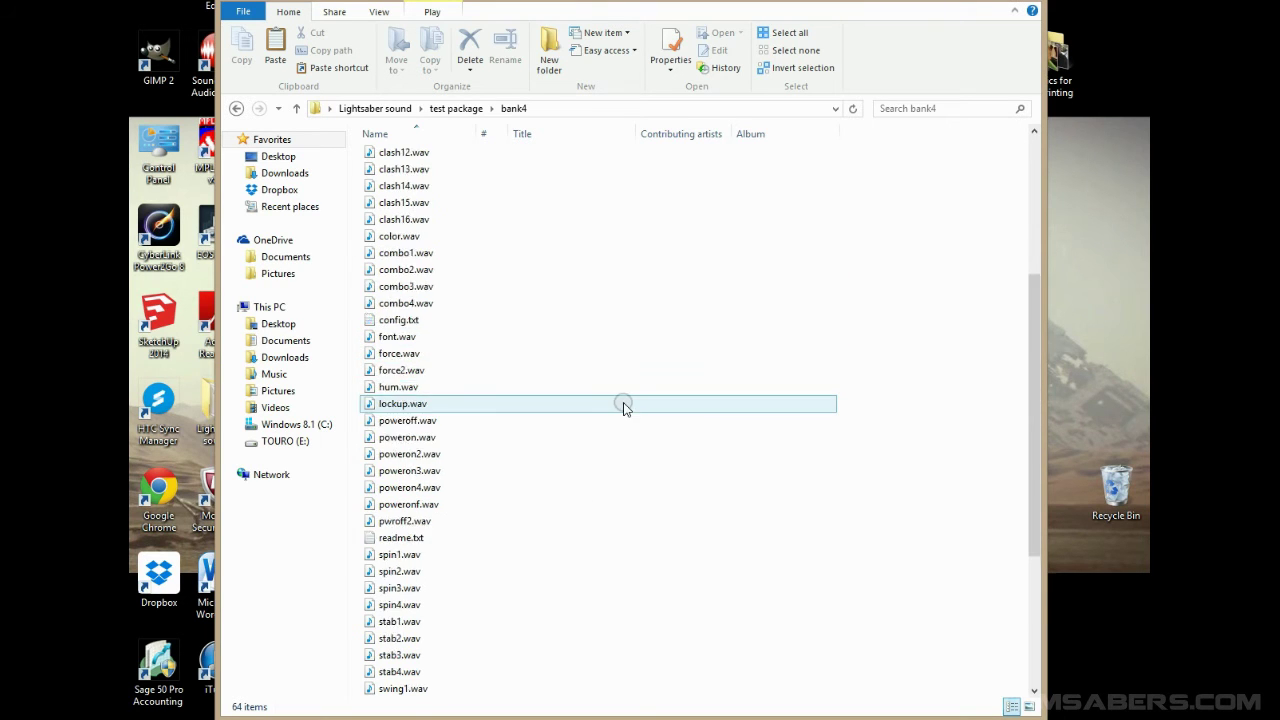
pyautogui.scroll(4, 625, 398)
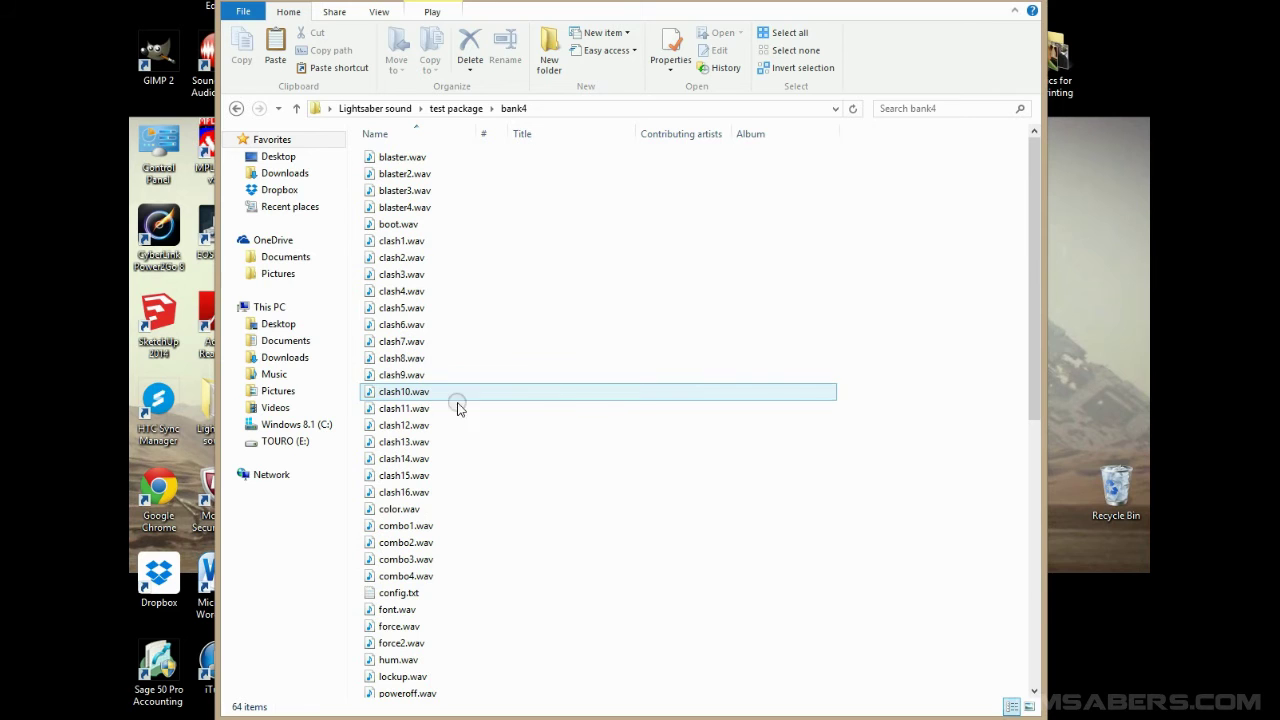
# Step: Switch to the already open Fates CF7 folder and copy all of its files
pyautogui.moveTo(520, 2); pyautogui.dragTo(645, 12)
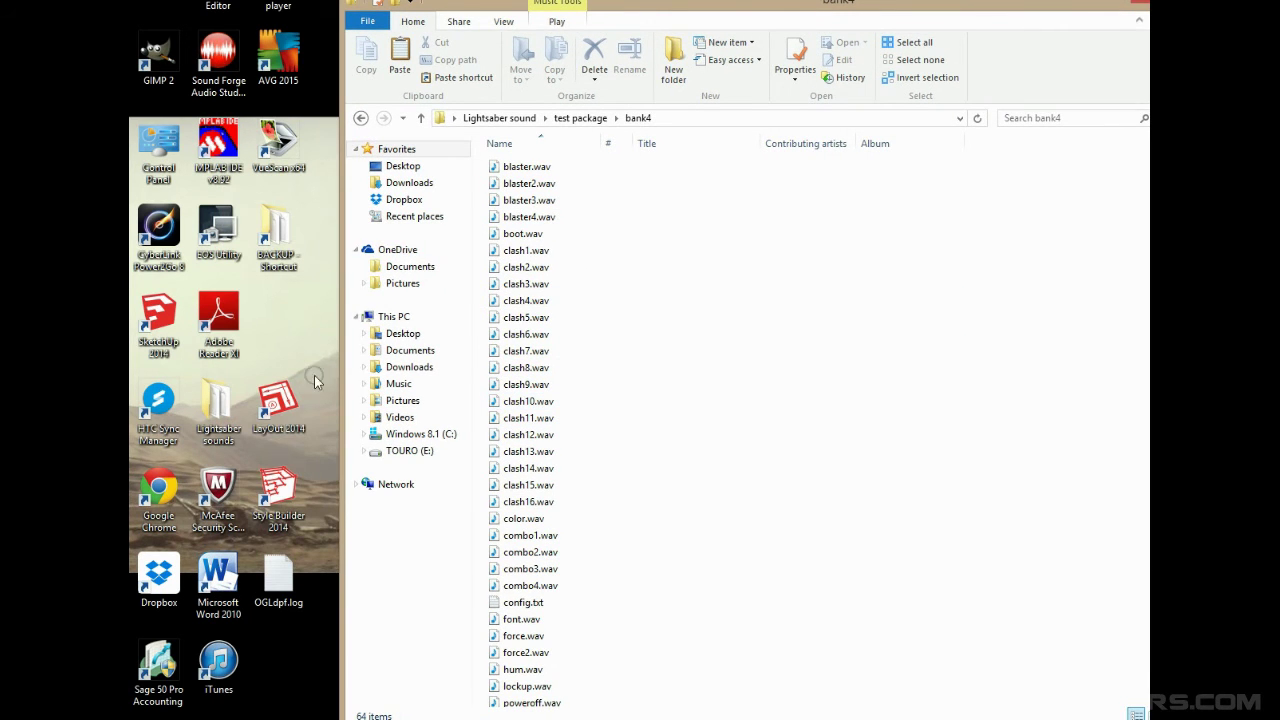
pyautogui.moveTo(405, 718)
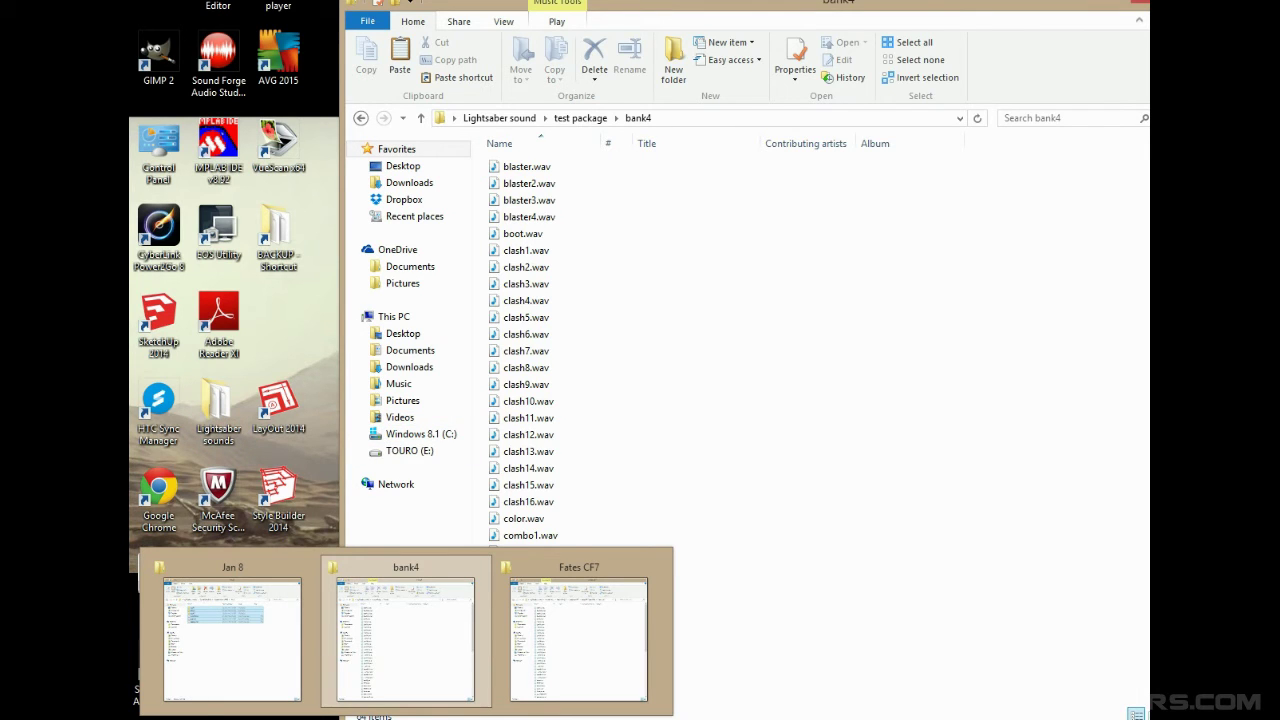
pyautogui.click(538, 657)
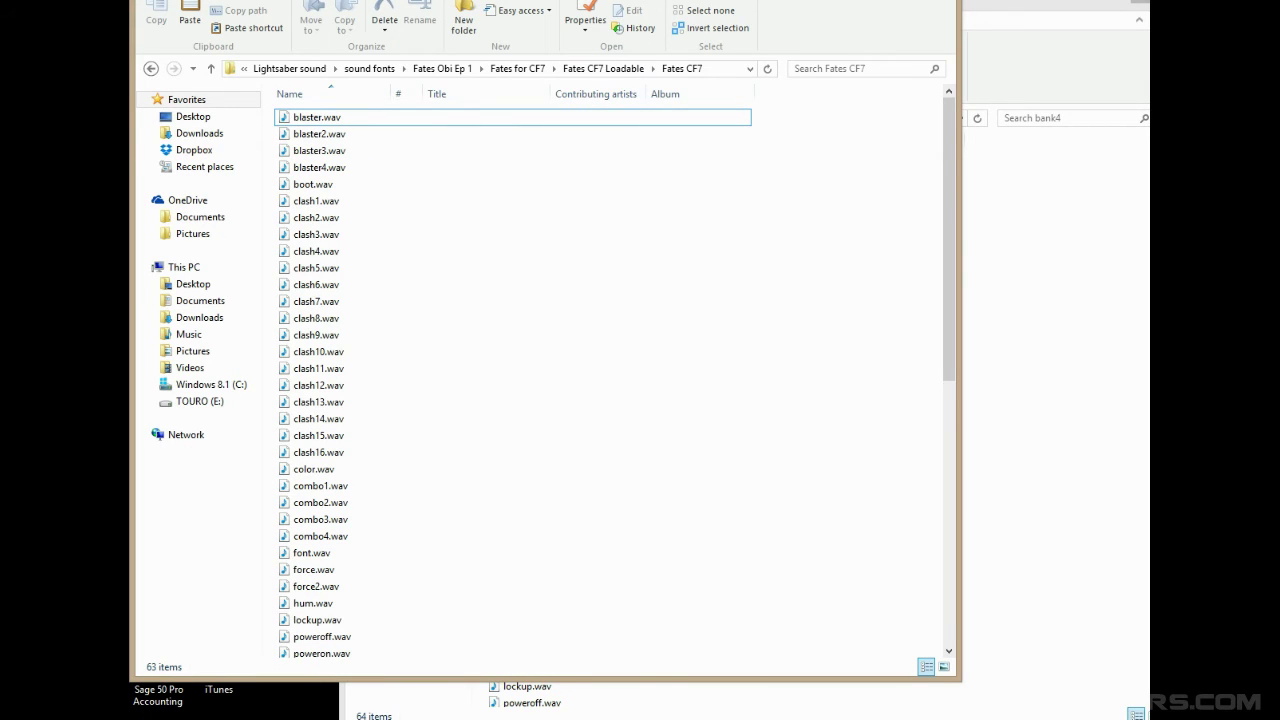
pyautogui.moveTo(947, 130); pyautogui.dragTo(695, 185)
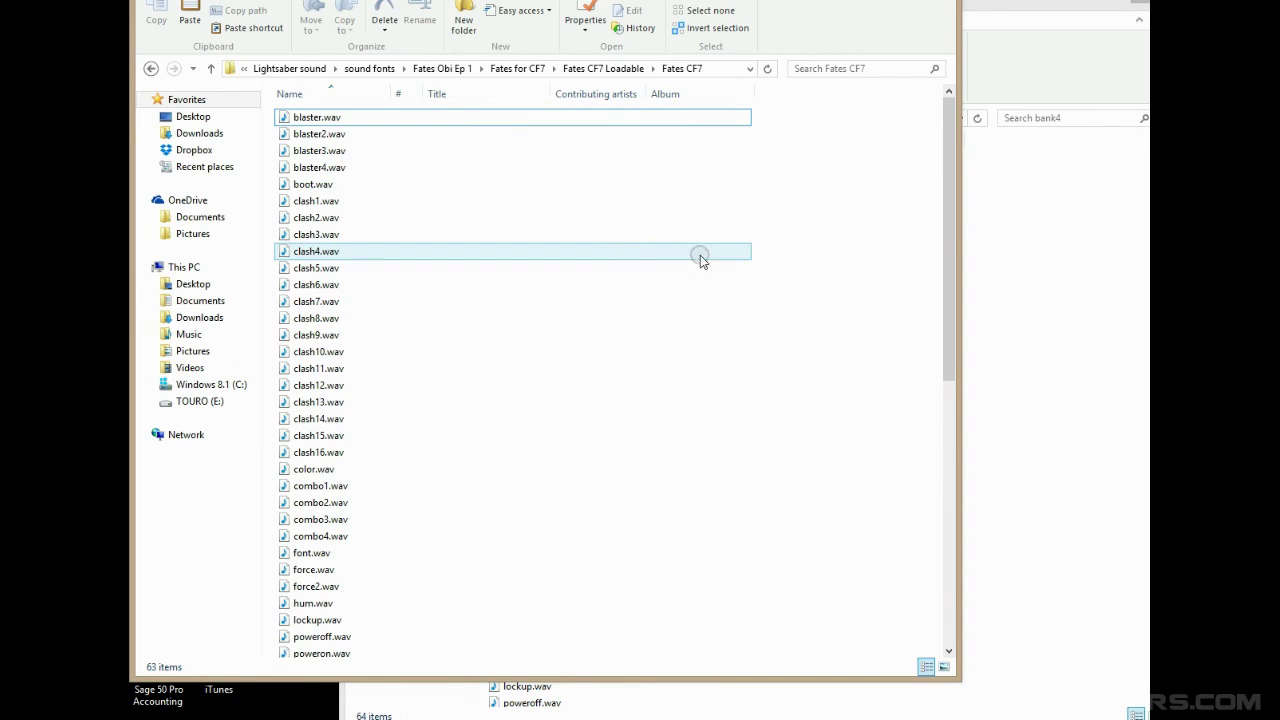
pyautogui.hotkey('ctrl', 'a')
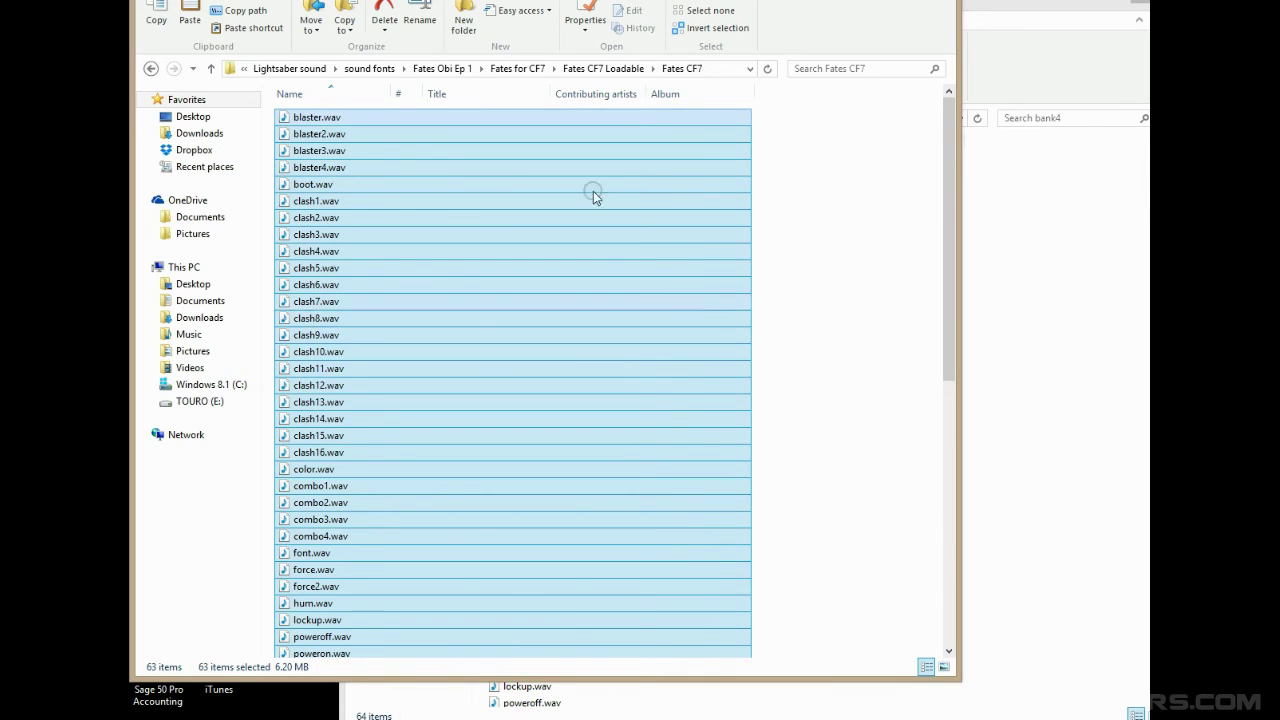
pyautogui.rightClick(464, 300)
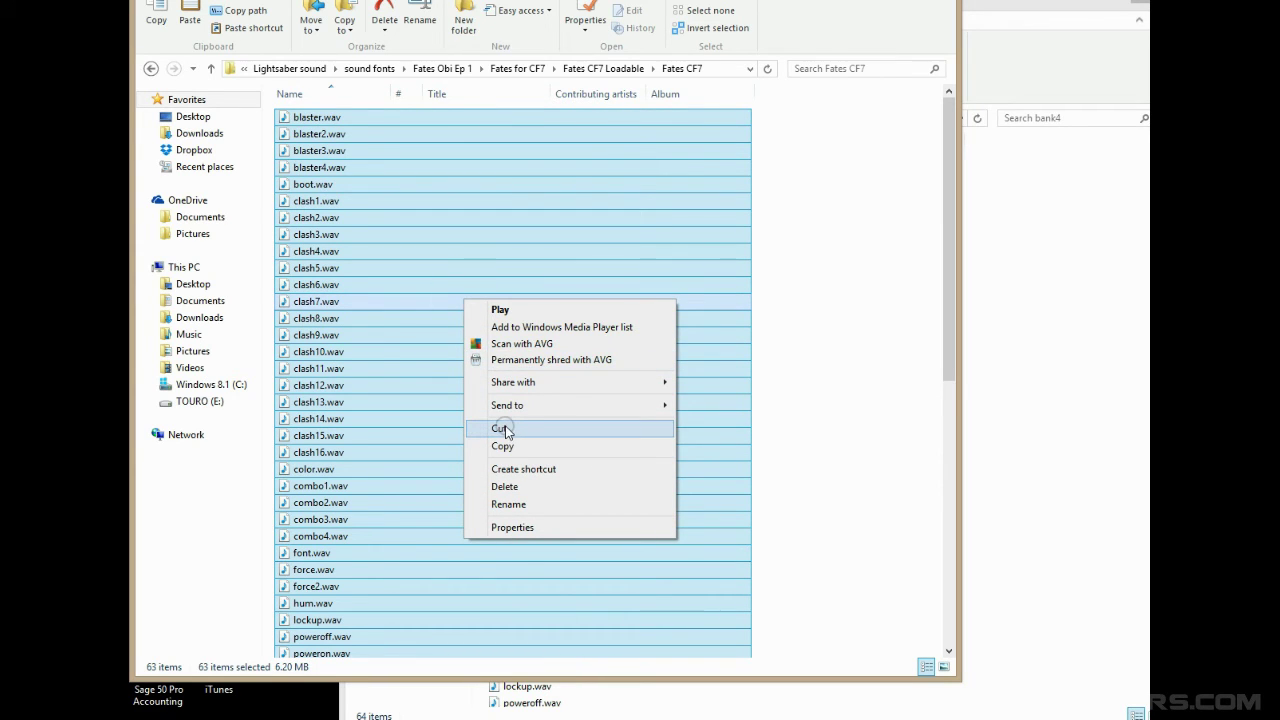
pyautogui.click(503, 446)
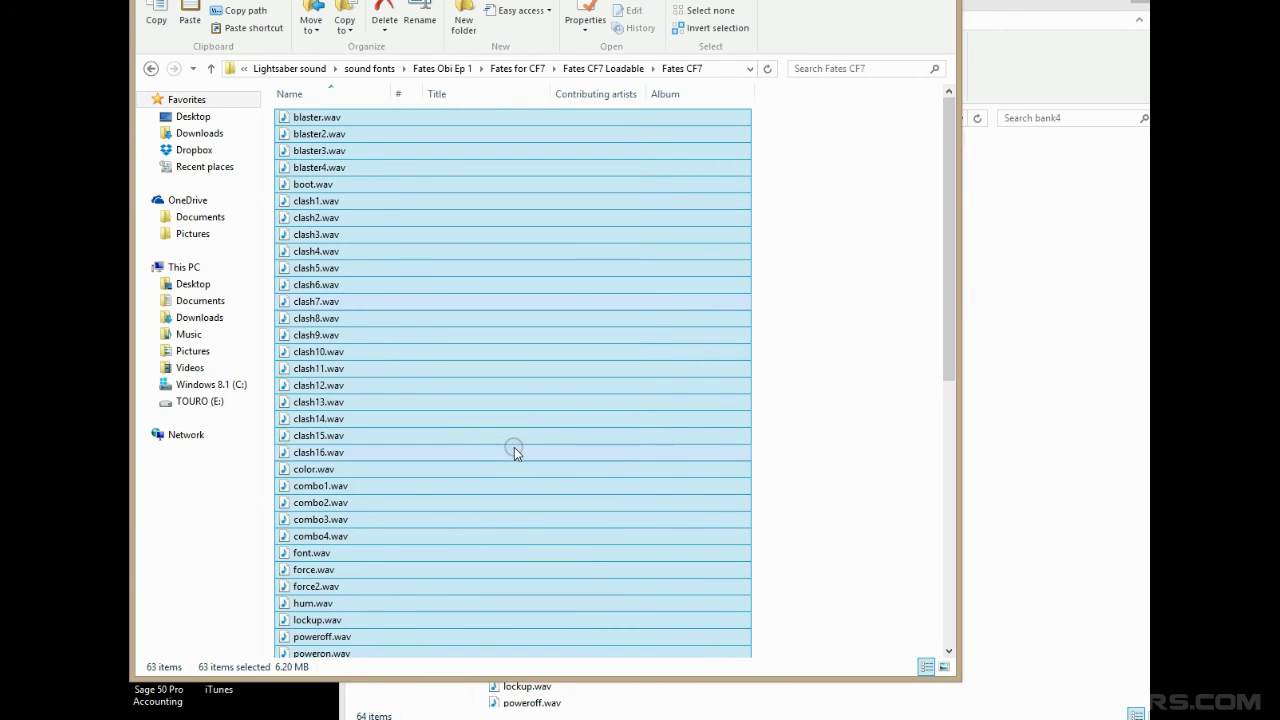
pyautogui.hotkey('alt', 'F4')
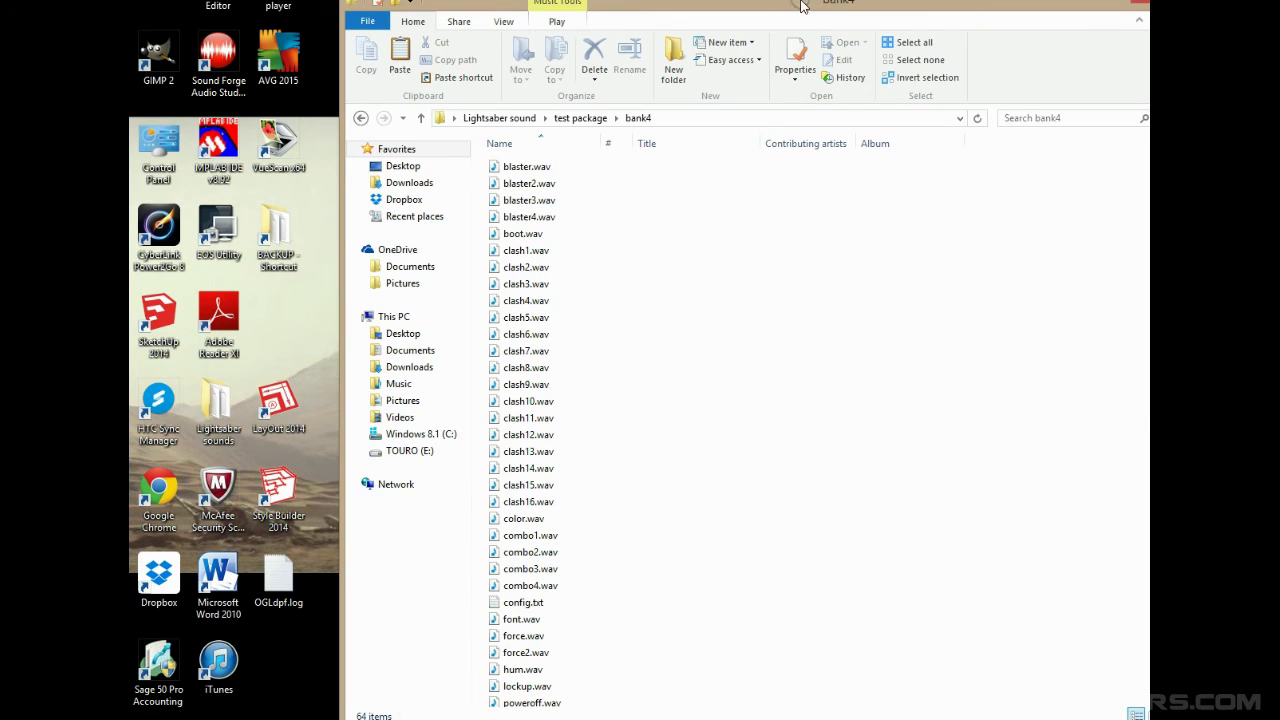
# Step: Paste the copied Fates CF7 files into the test package's bank4 folder, replacing the files with the same names
pyautogui.moveTo(800, 5); pyautogui.dragTo(756, 22)
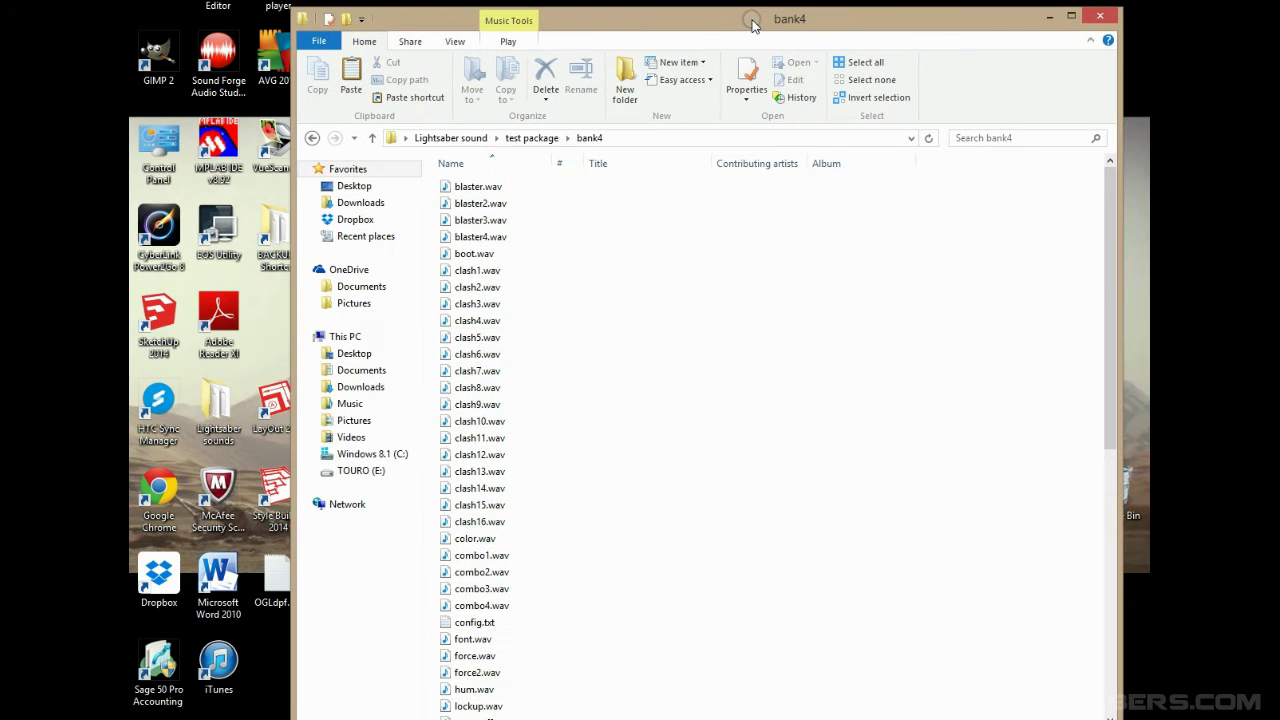
pyautogui.click(371, 138)
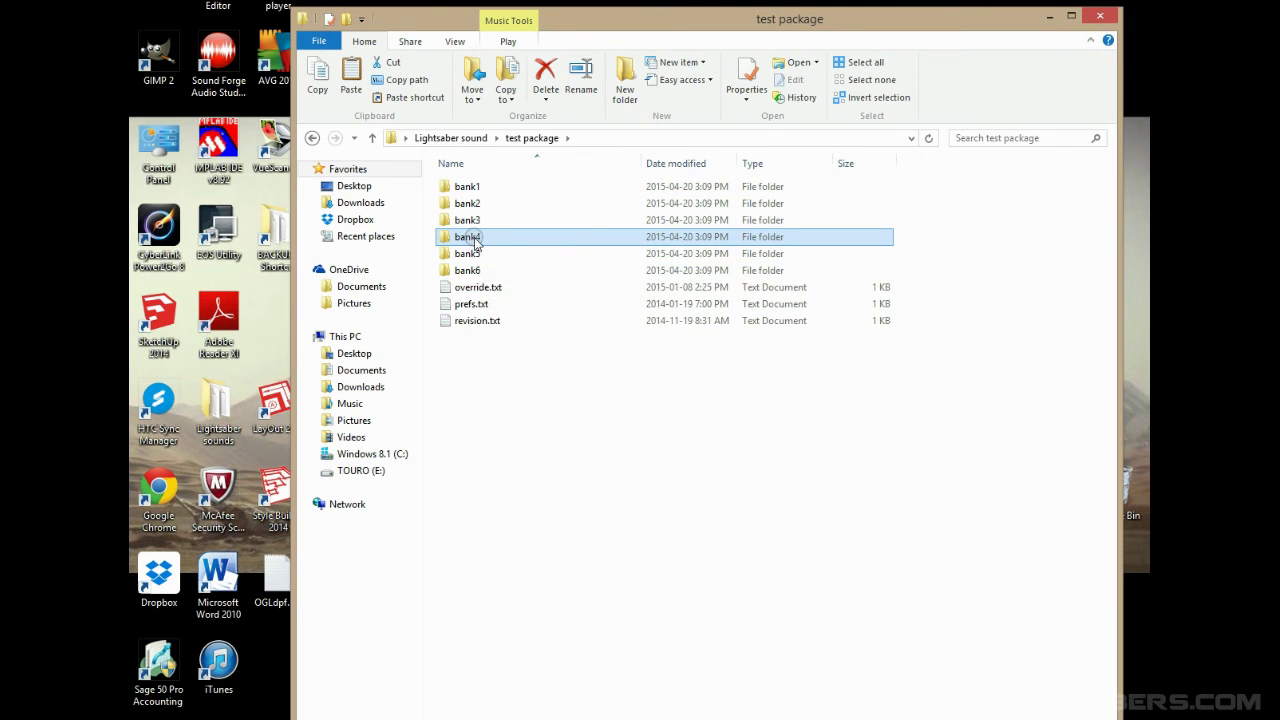
pyautogui.doubleClick(474, 239)
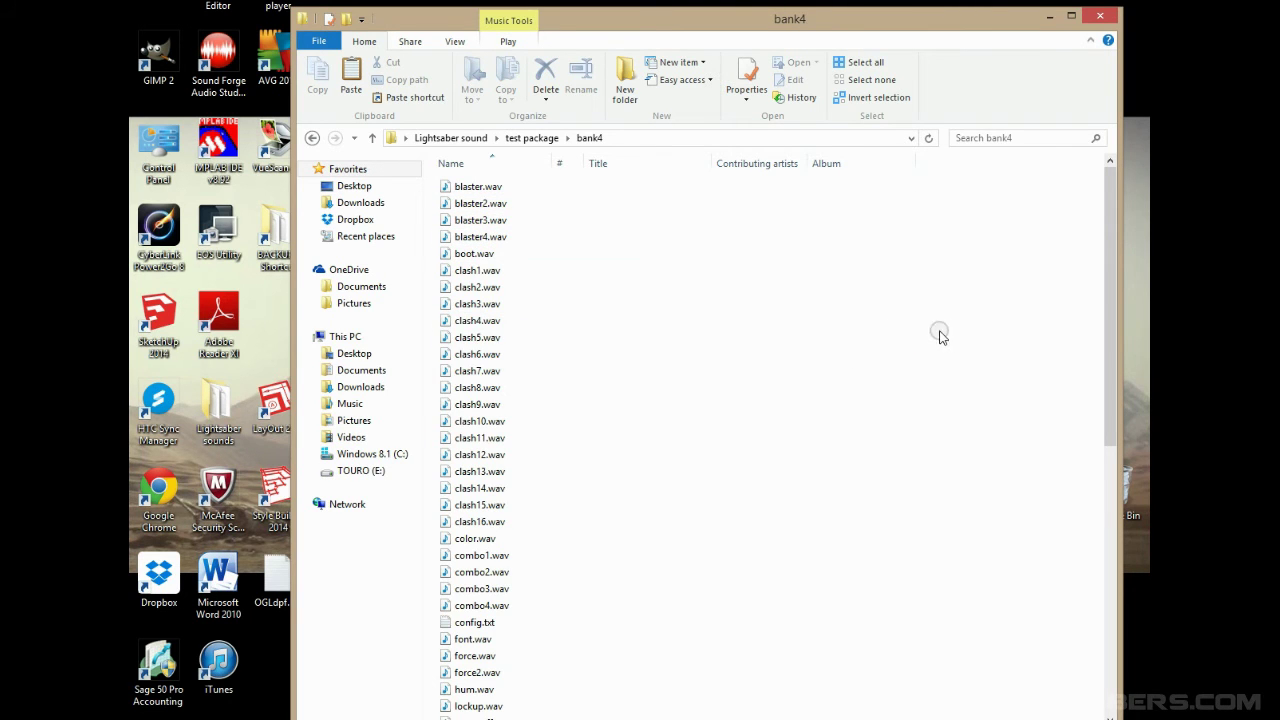
pyautogui.rightClick(731, 406)
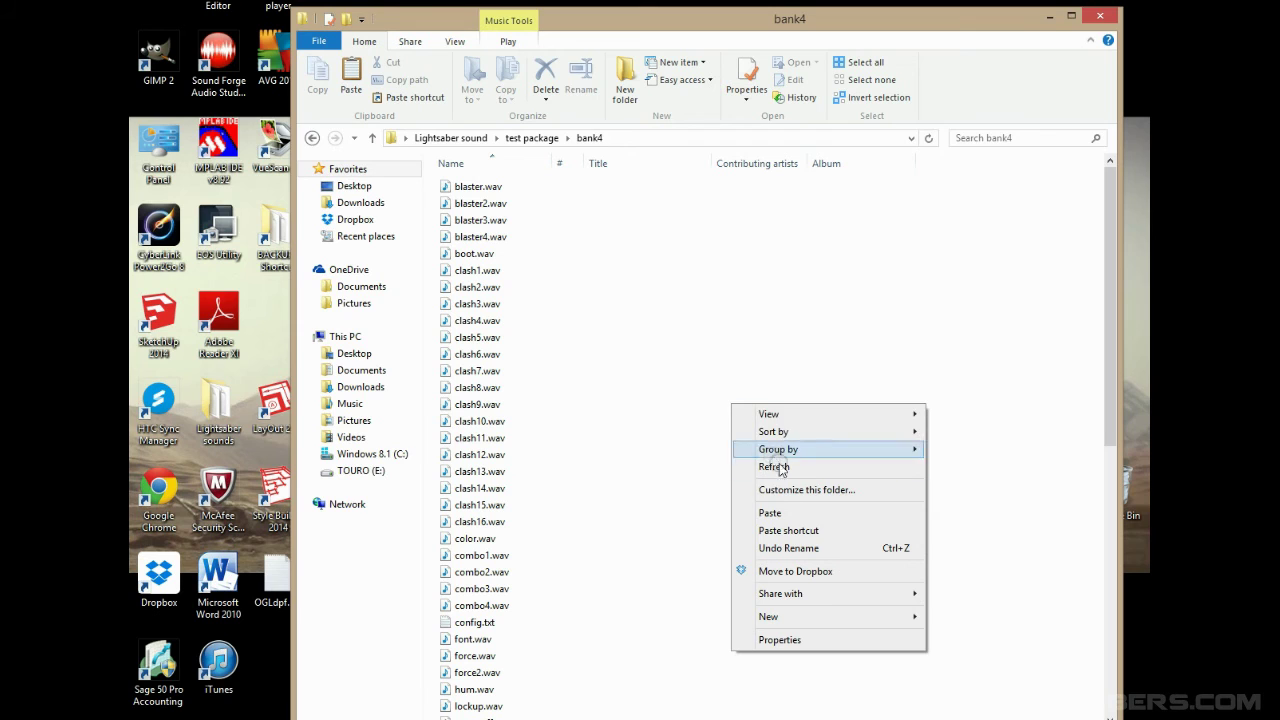
pyautogui.click(770, 513)
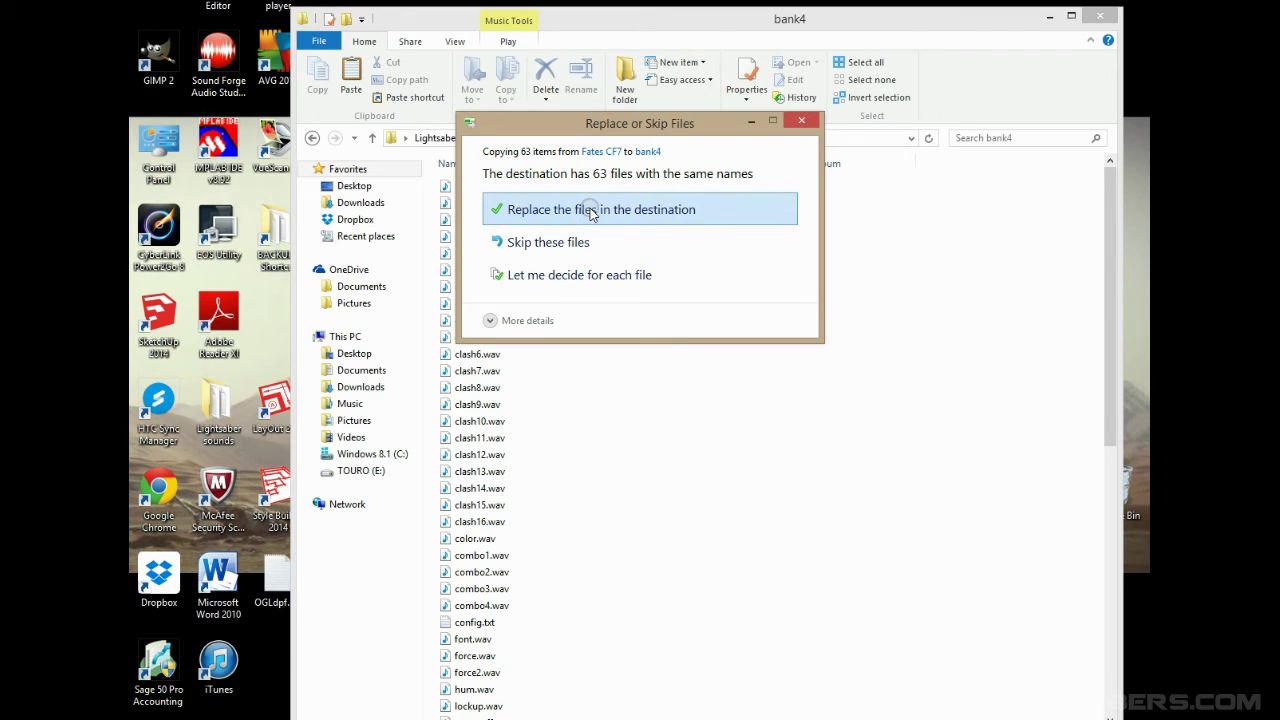
pyautogui.click(591, 212)
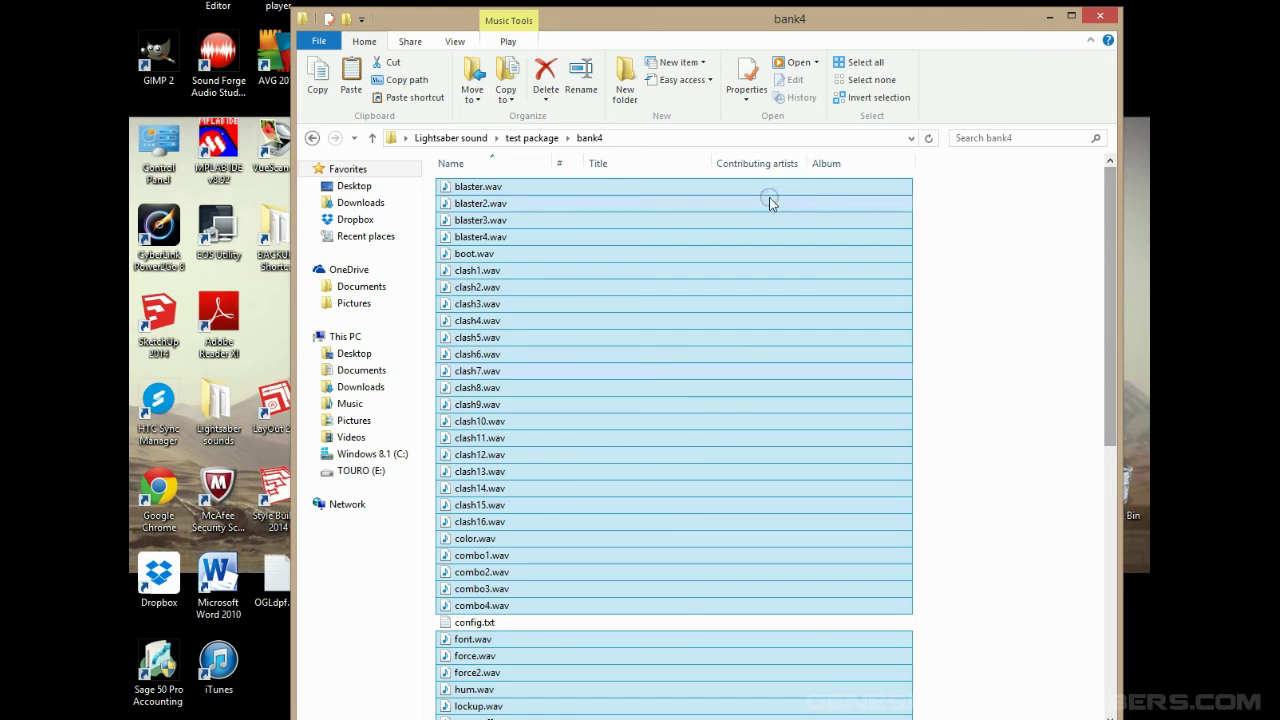
# Step: Review the bank4 file list to check which files were replaced and whether config.txt was among them
pyautogui.scroll(-3, 1108, 357)
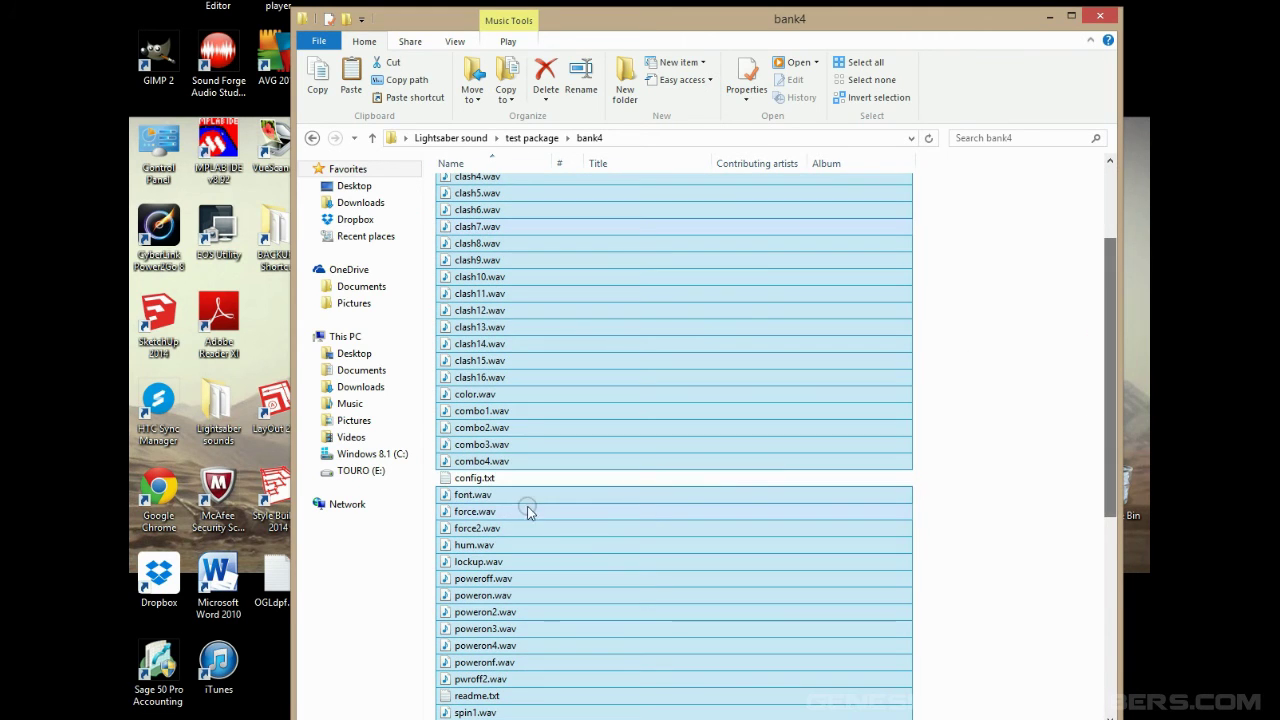
pyautogui.scroll(-5, 945, 493)
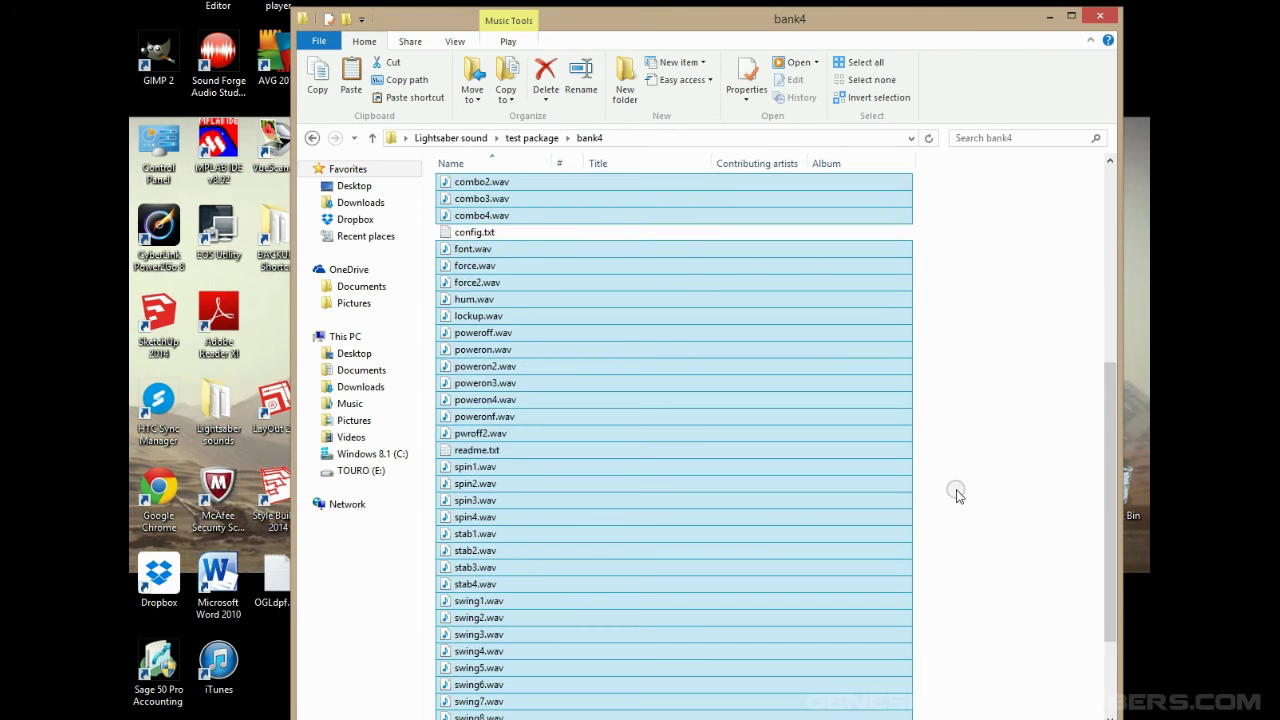
pyautogui.scroll(-1, 957, 495)
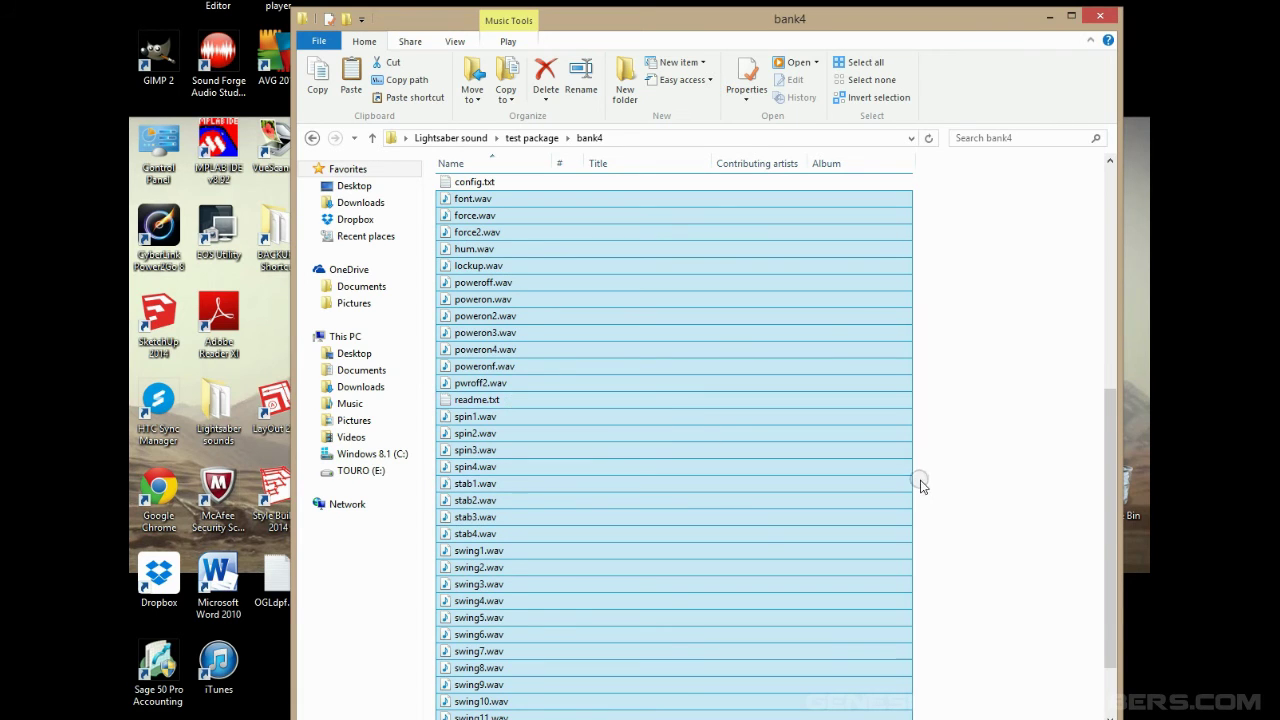
pyautogui.scroll(6, 928, 487)
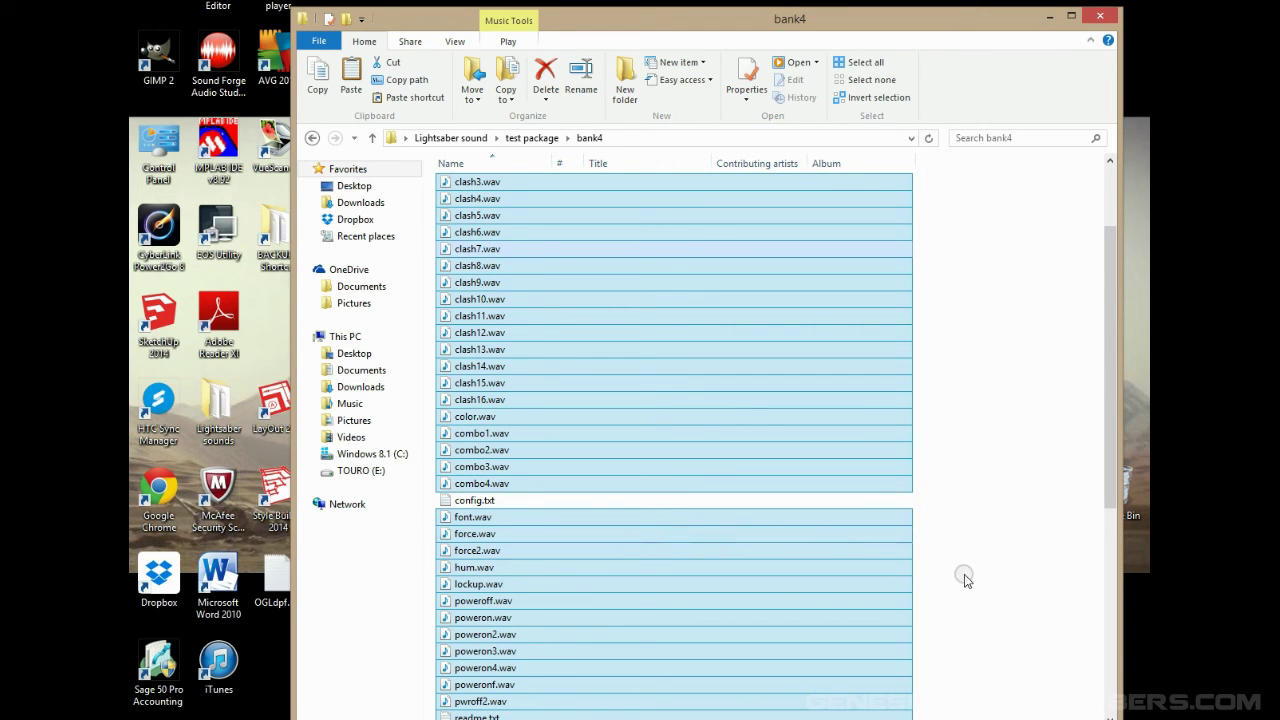
pyautogui.scroll(-8, 943, 446)
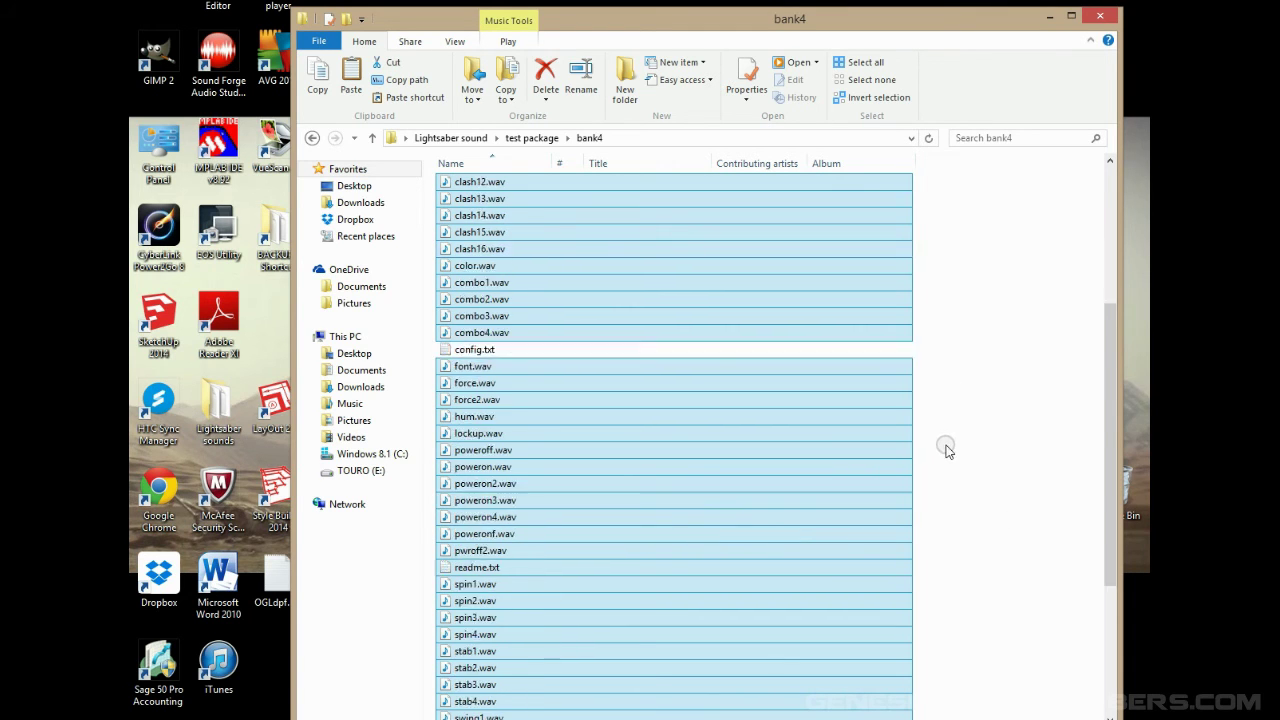
# Step: Return from bank4 to the test package folder and open its bank1 folder
pyautogui.scroll(10, 951, 457)
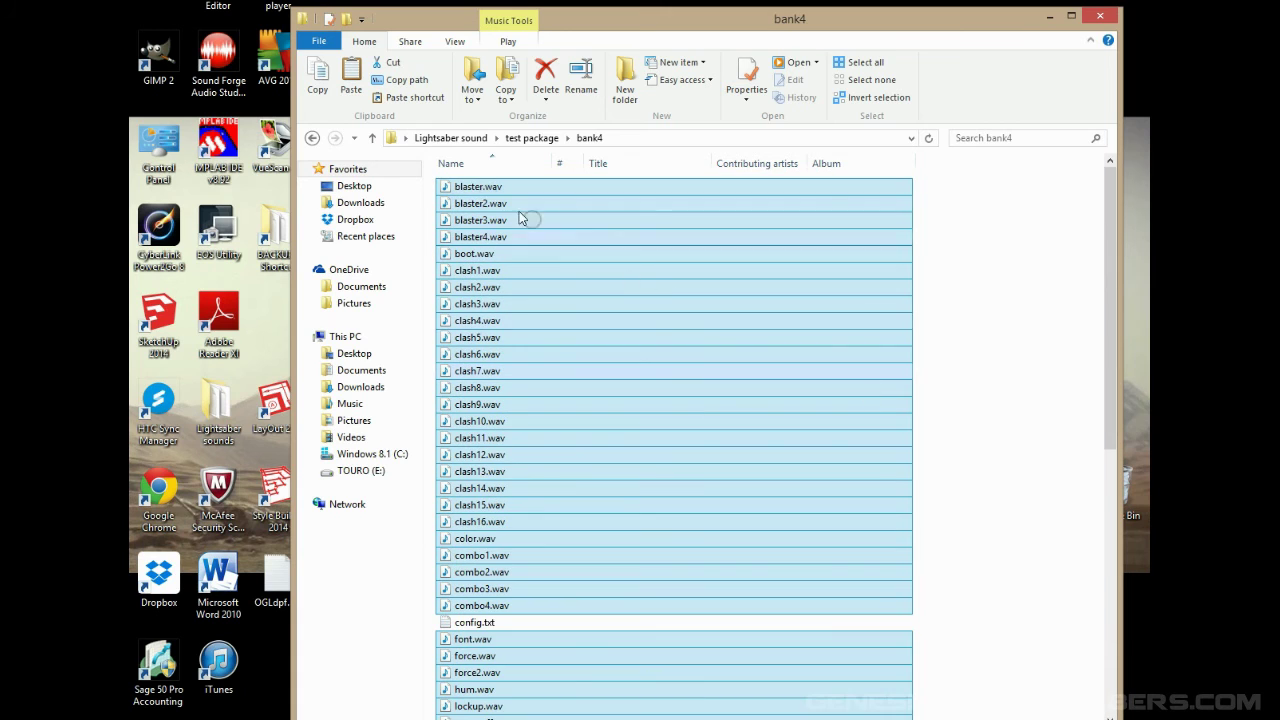
pyautogui.click(372, 139)
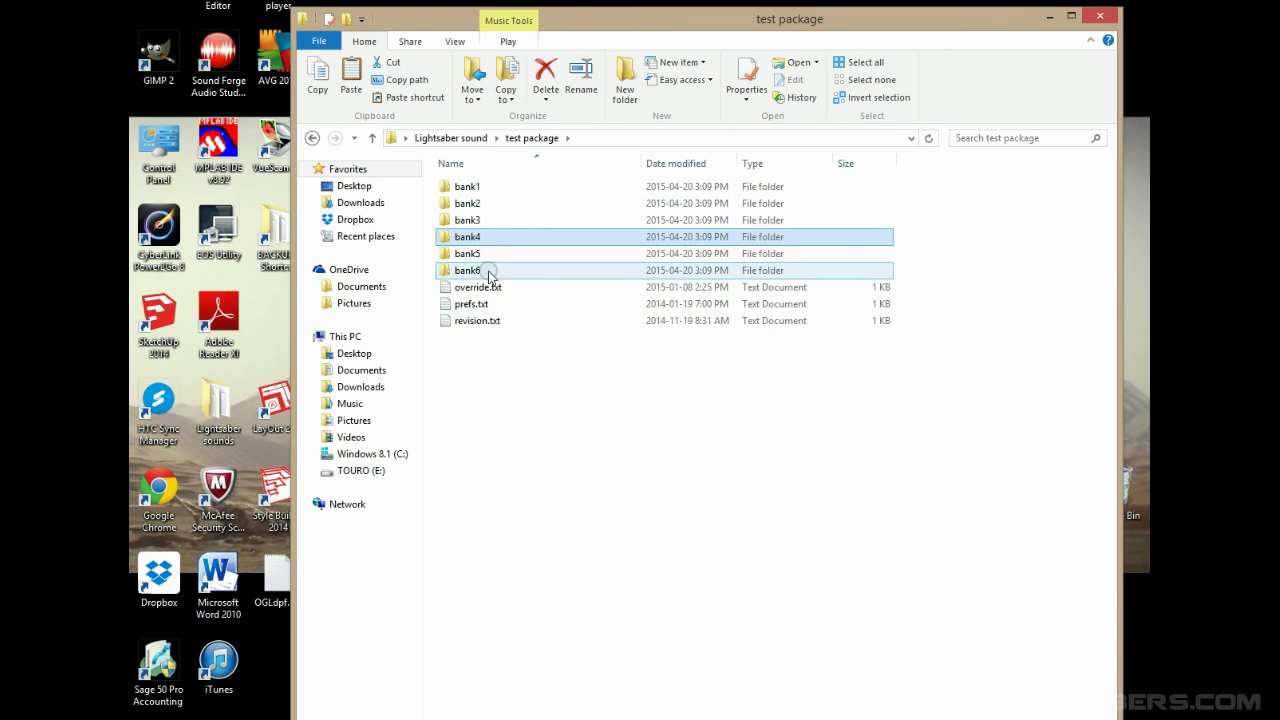
pyautogui.moveTo(486, 276)
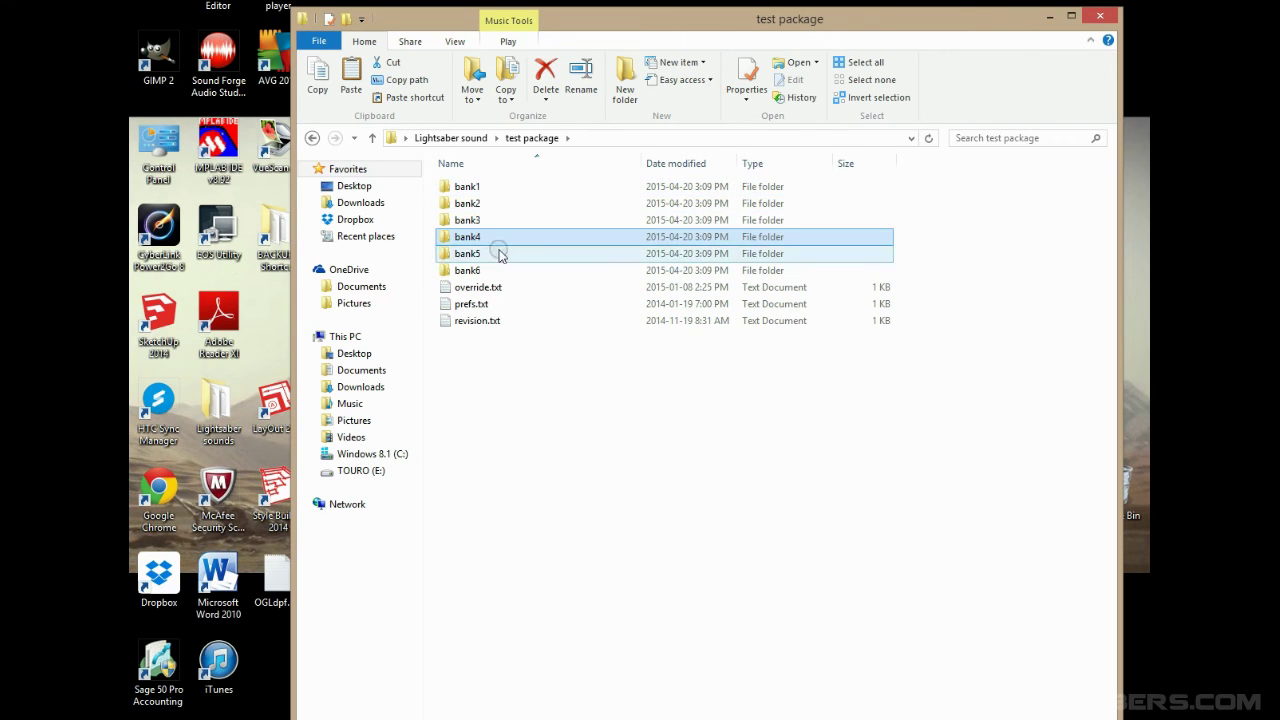
pyautogui.click(493, 188)
pyautogui.doubleClick(506, 189)
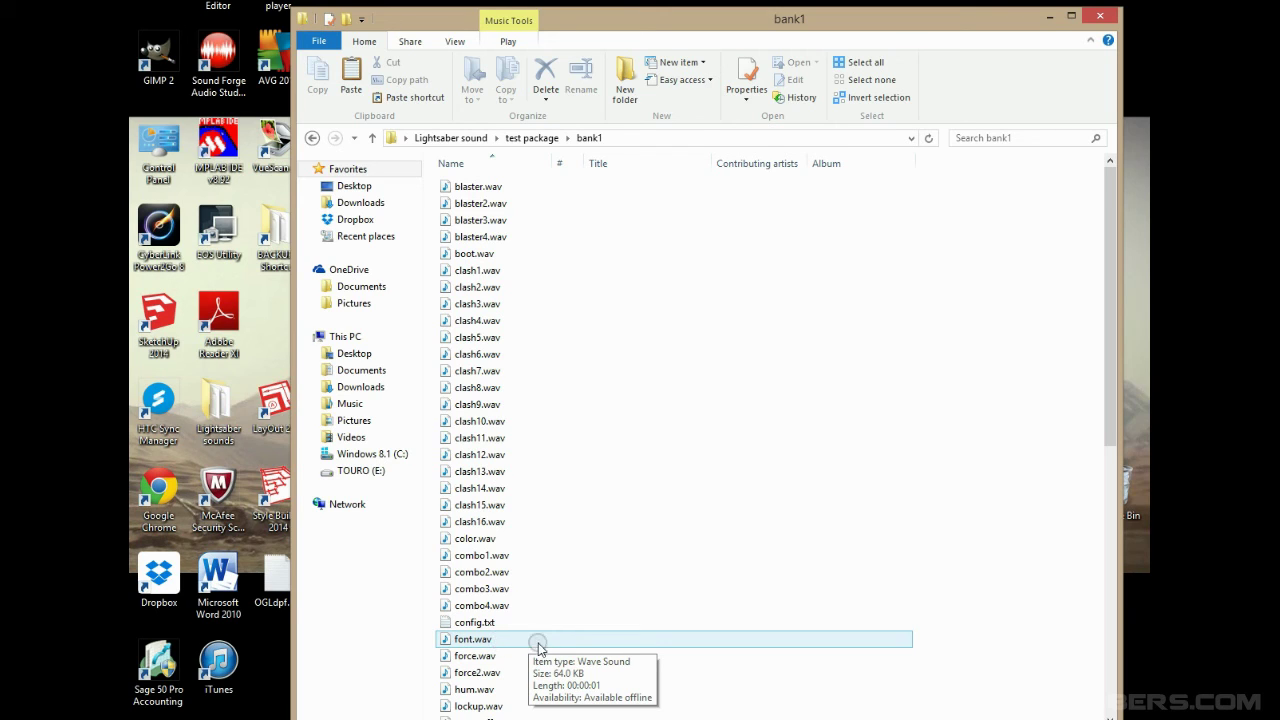
# Step: Delete boot.wav from the bank1 folder and rename font.wav to boot.wav in its place
pyautogui.doubleClick(482, 254)
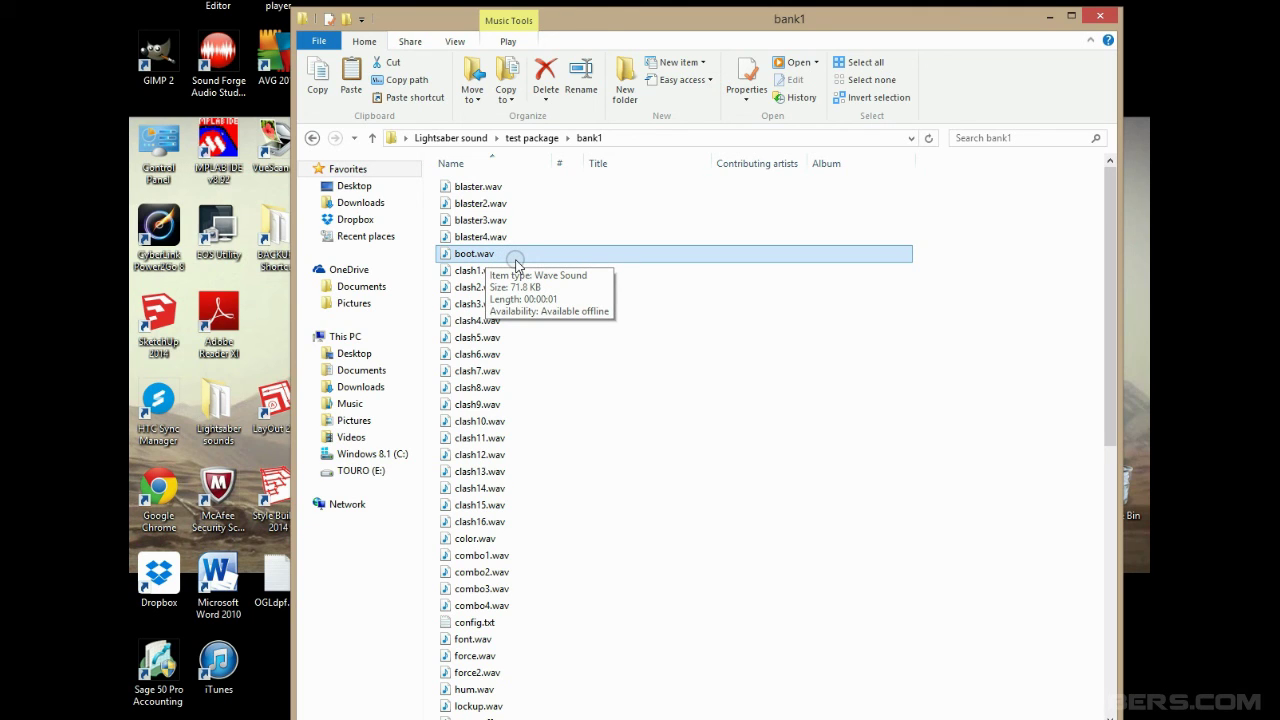
pyautogui.press('Delete')
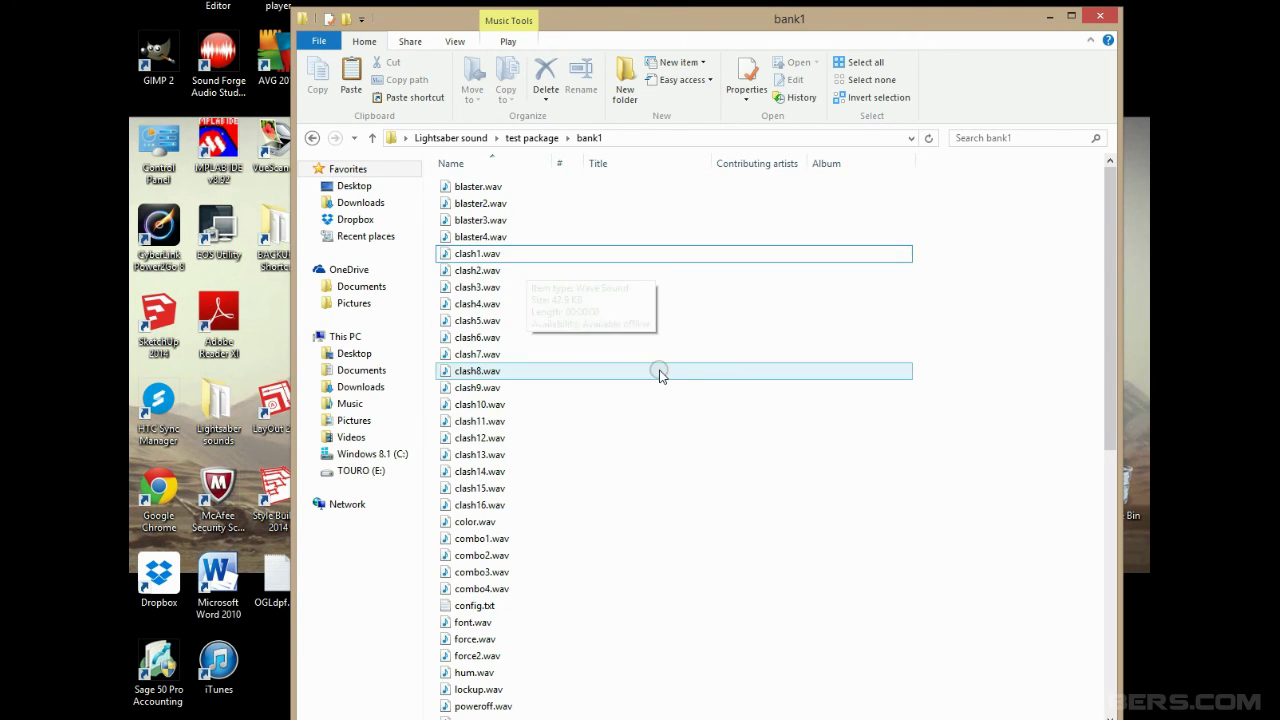
pyautogui.click(494, 624)
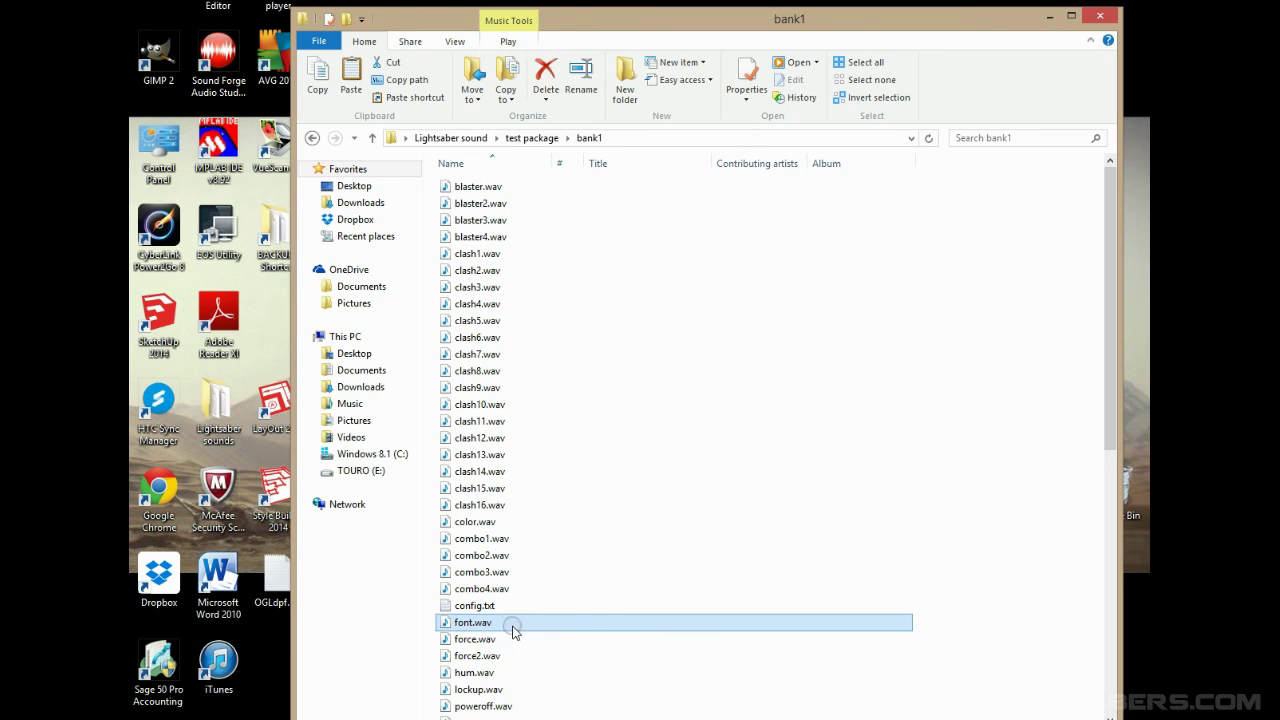
pyautogui.press('F2')
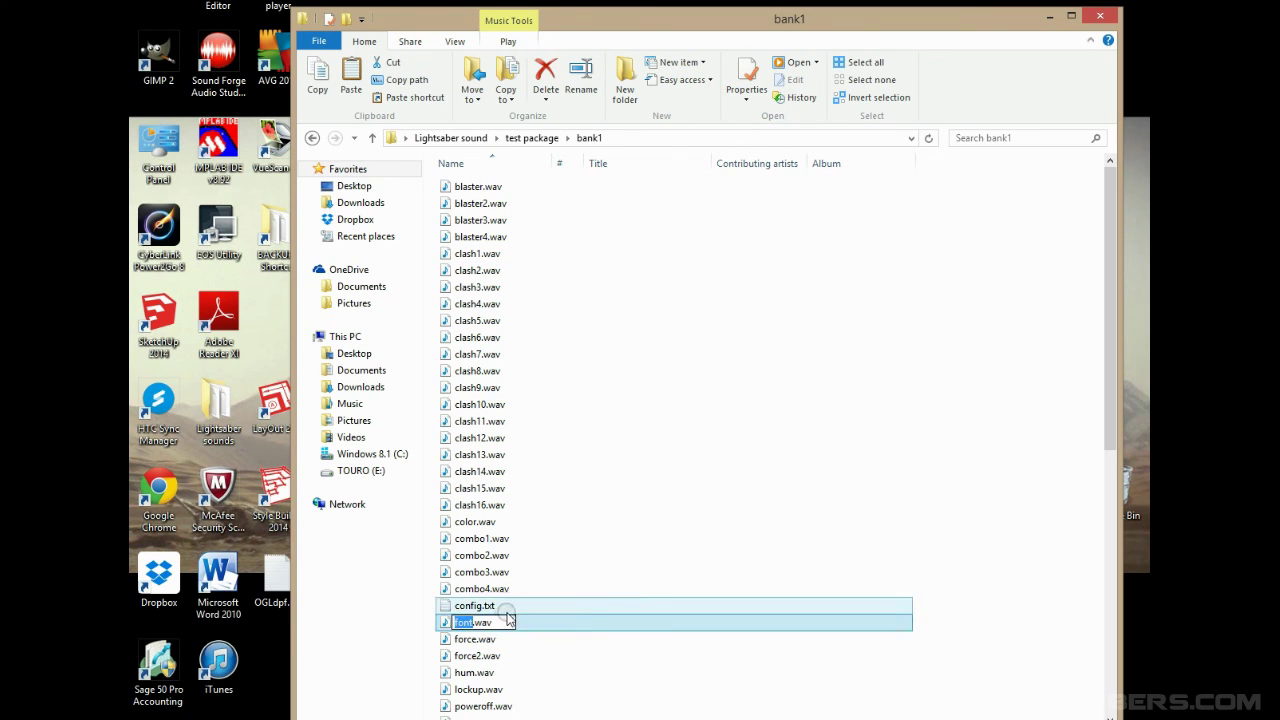
pyautogui.write('boo')
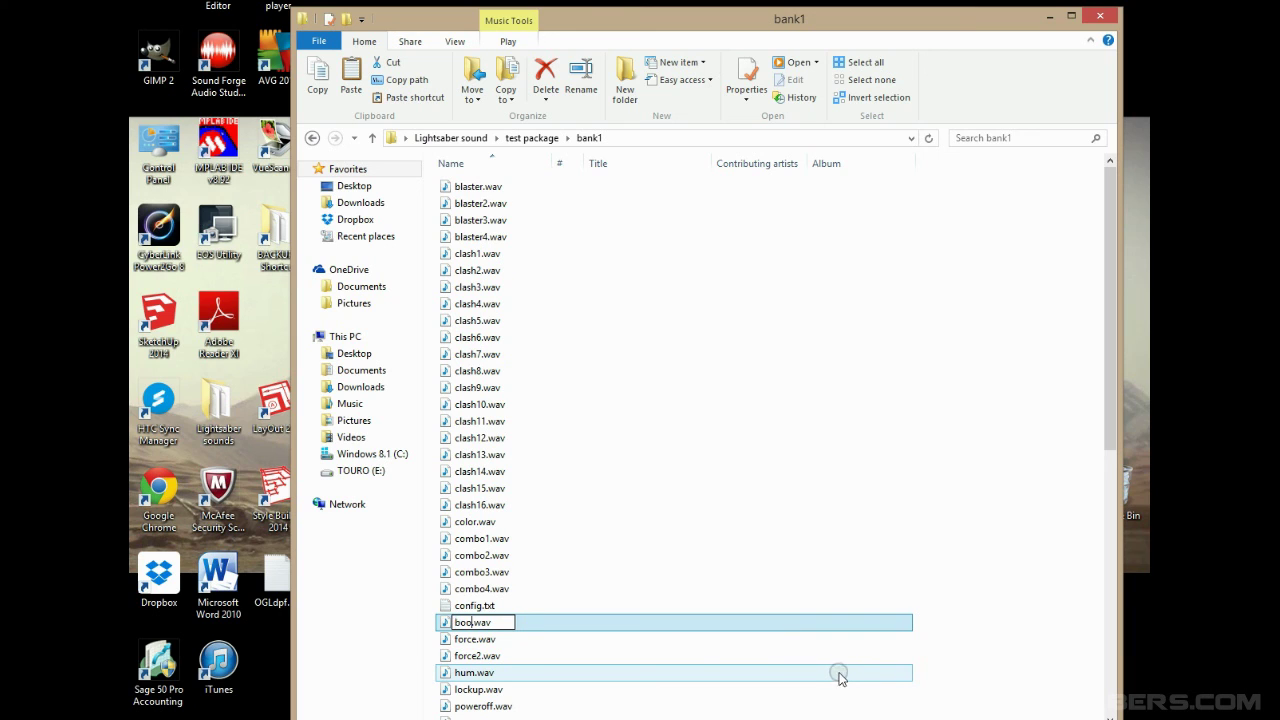
pyautogui.write('t')
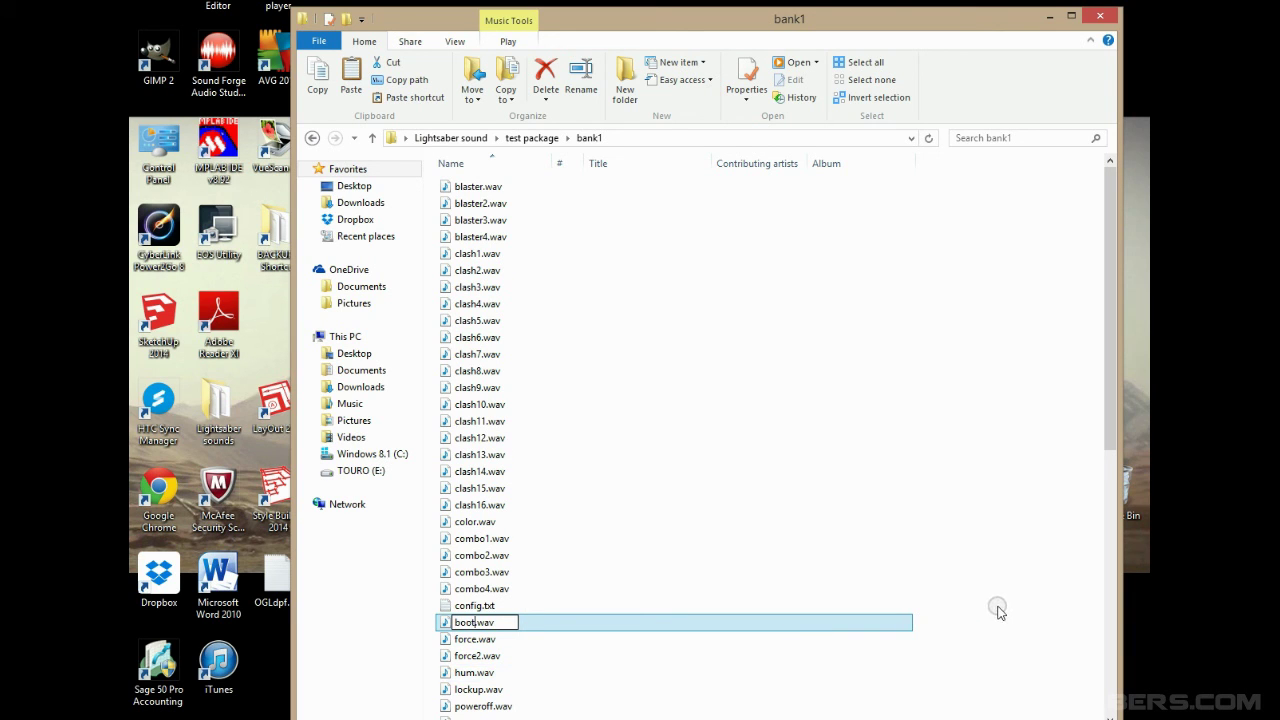
pyautogui.press('Return')
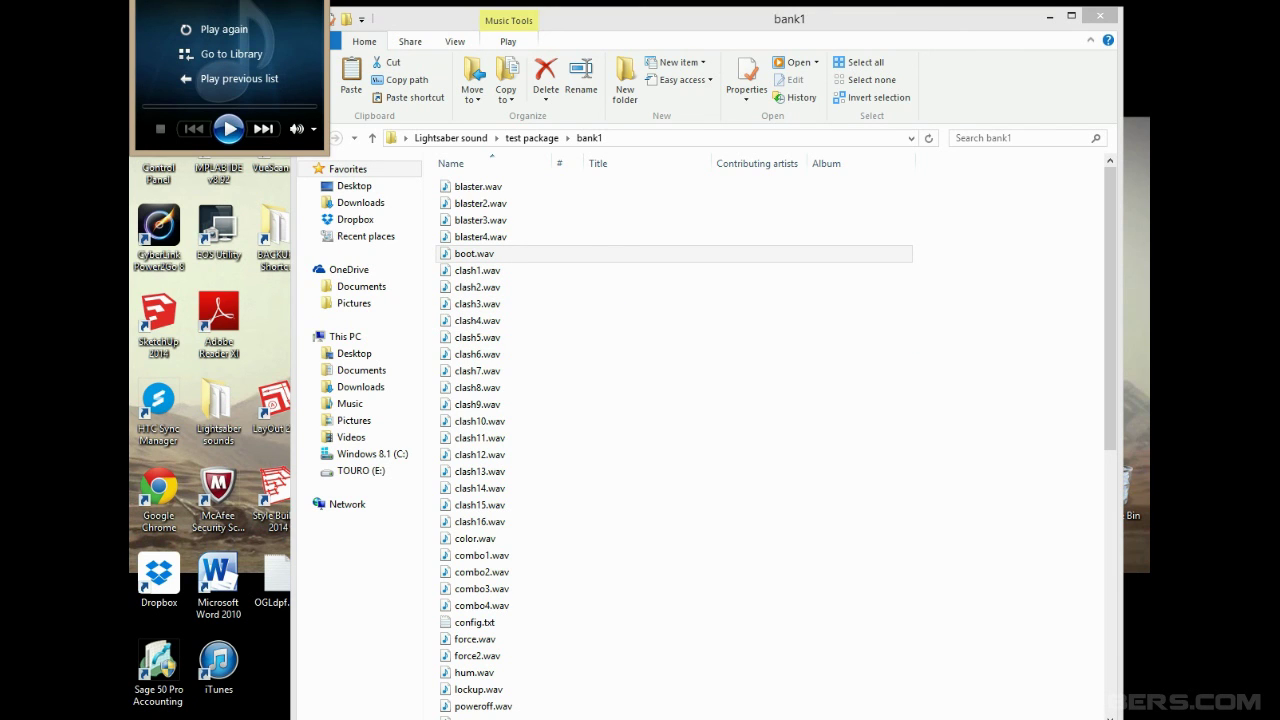
# Step: Play the renamed boot.wav to check its sound, and close the bank1 folder window
pyautogui.doubleClick(474, 253)
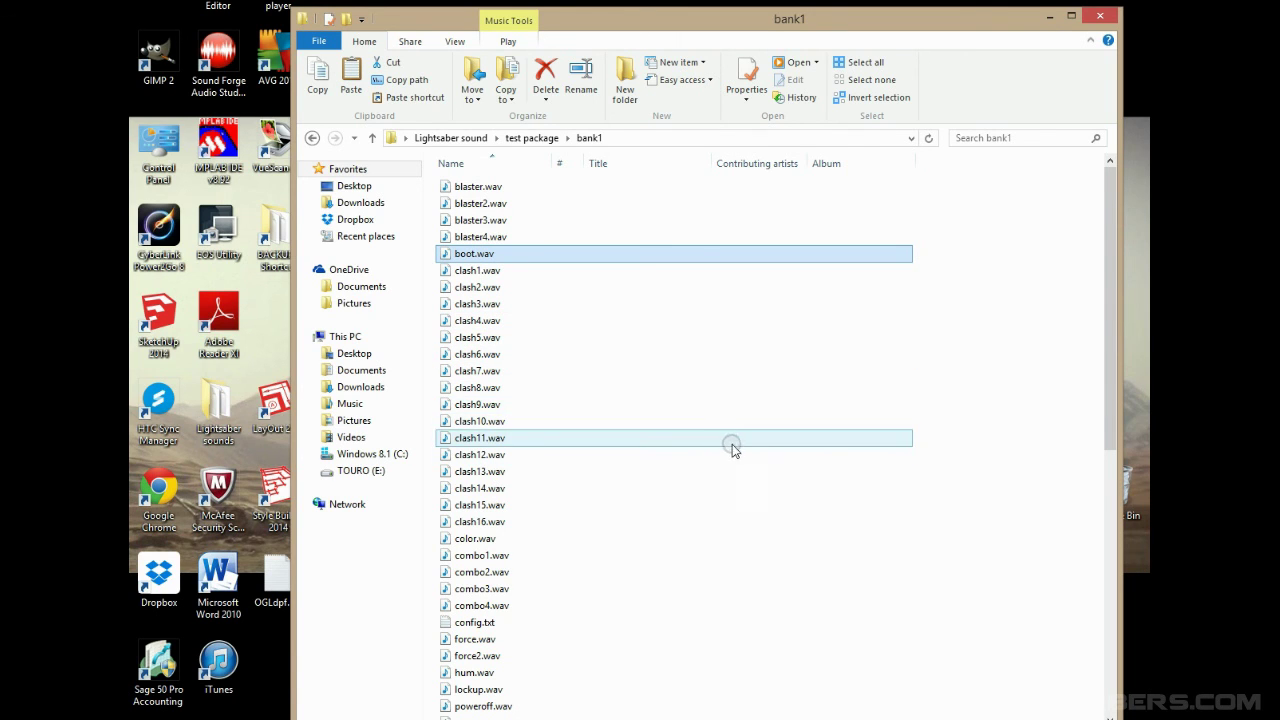
pyautogui.click(1100, 16)
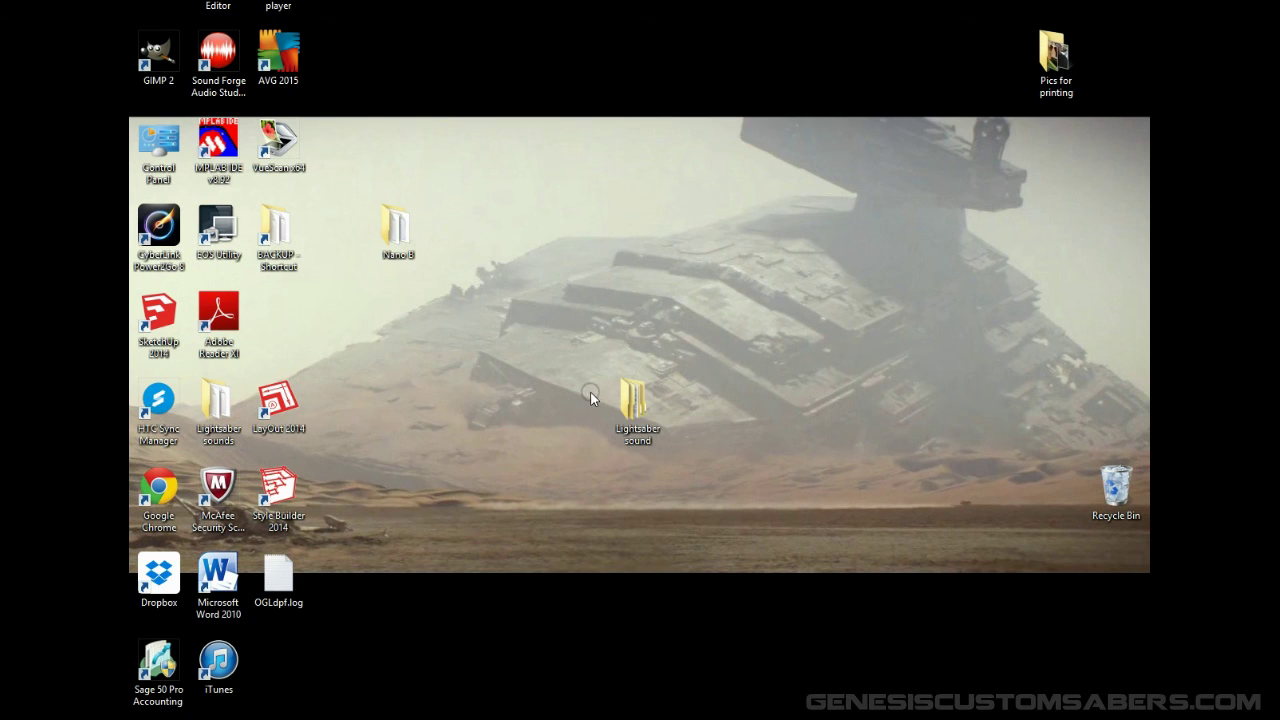